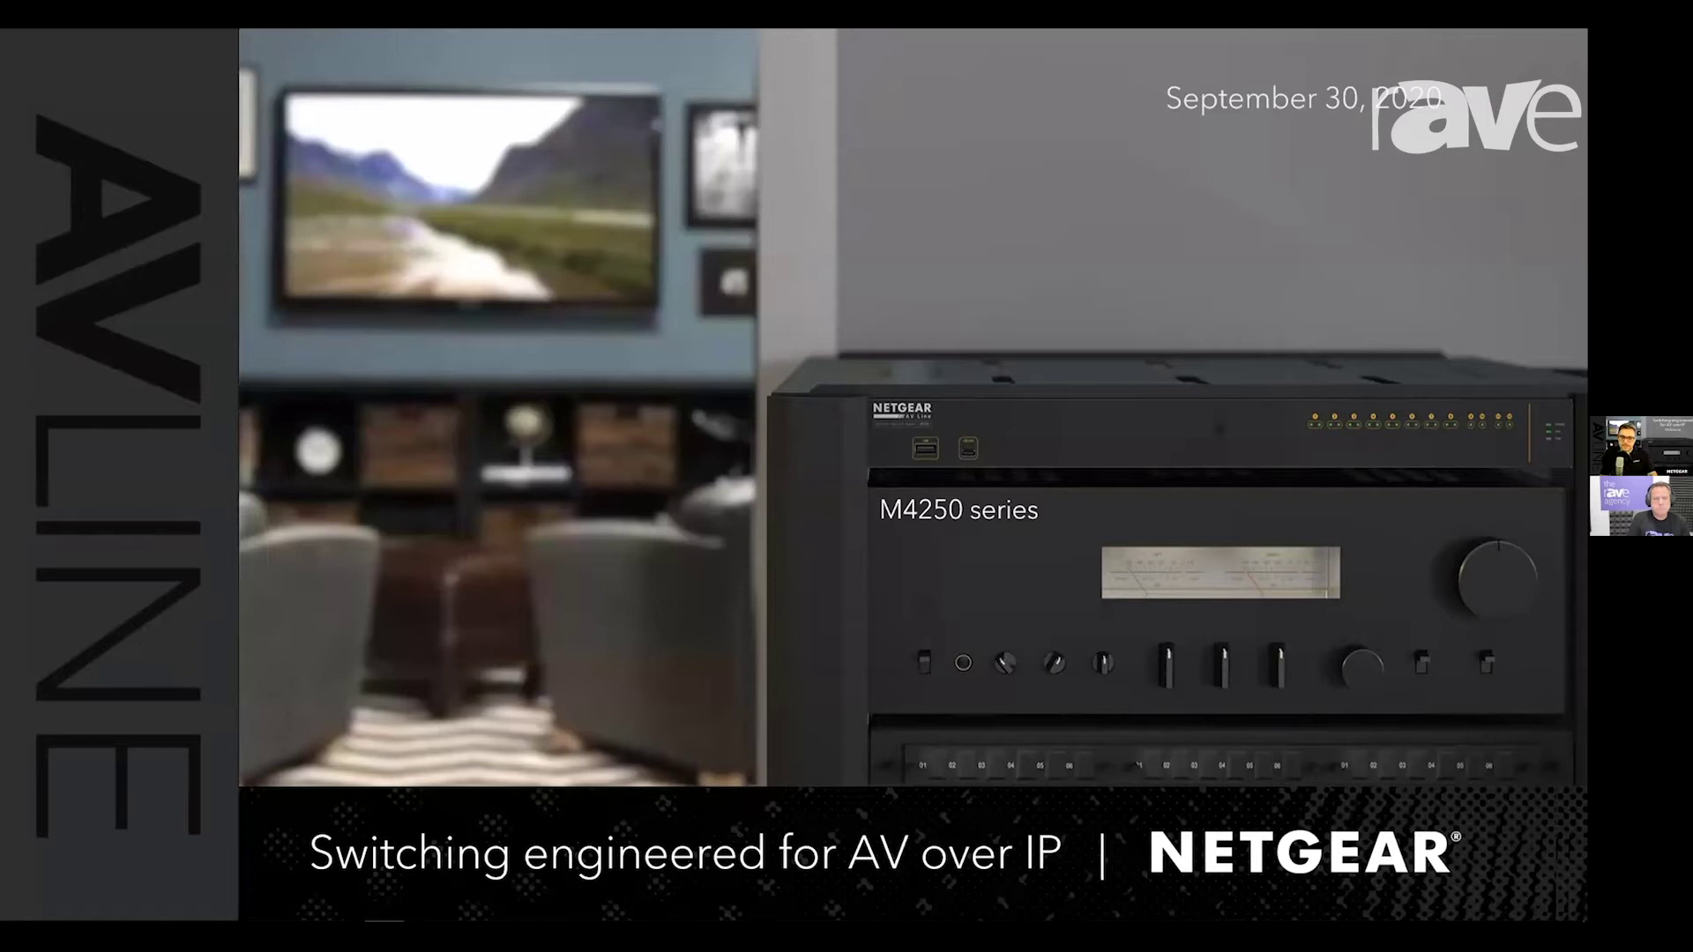
- Switch from the PowerPoint slideshow to the Firefox window with the switch login page
key("alt+Tab")
key("alt+Tab")
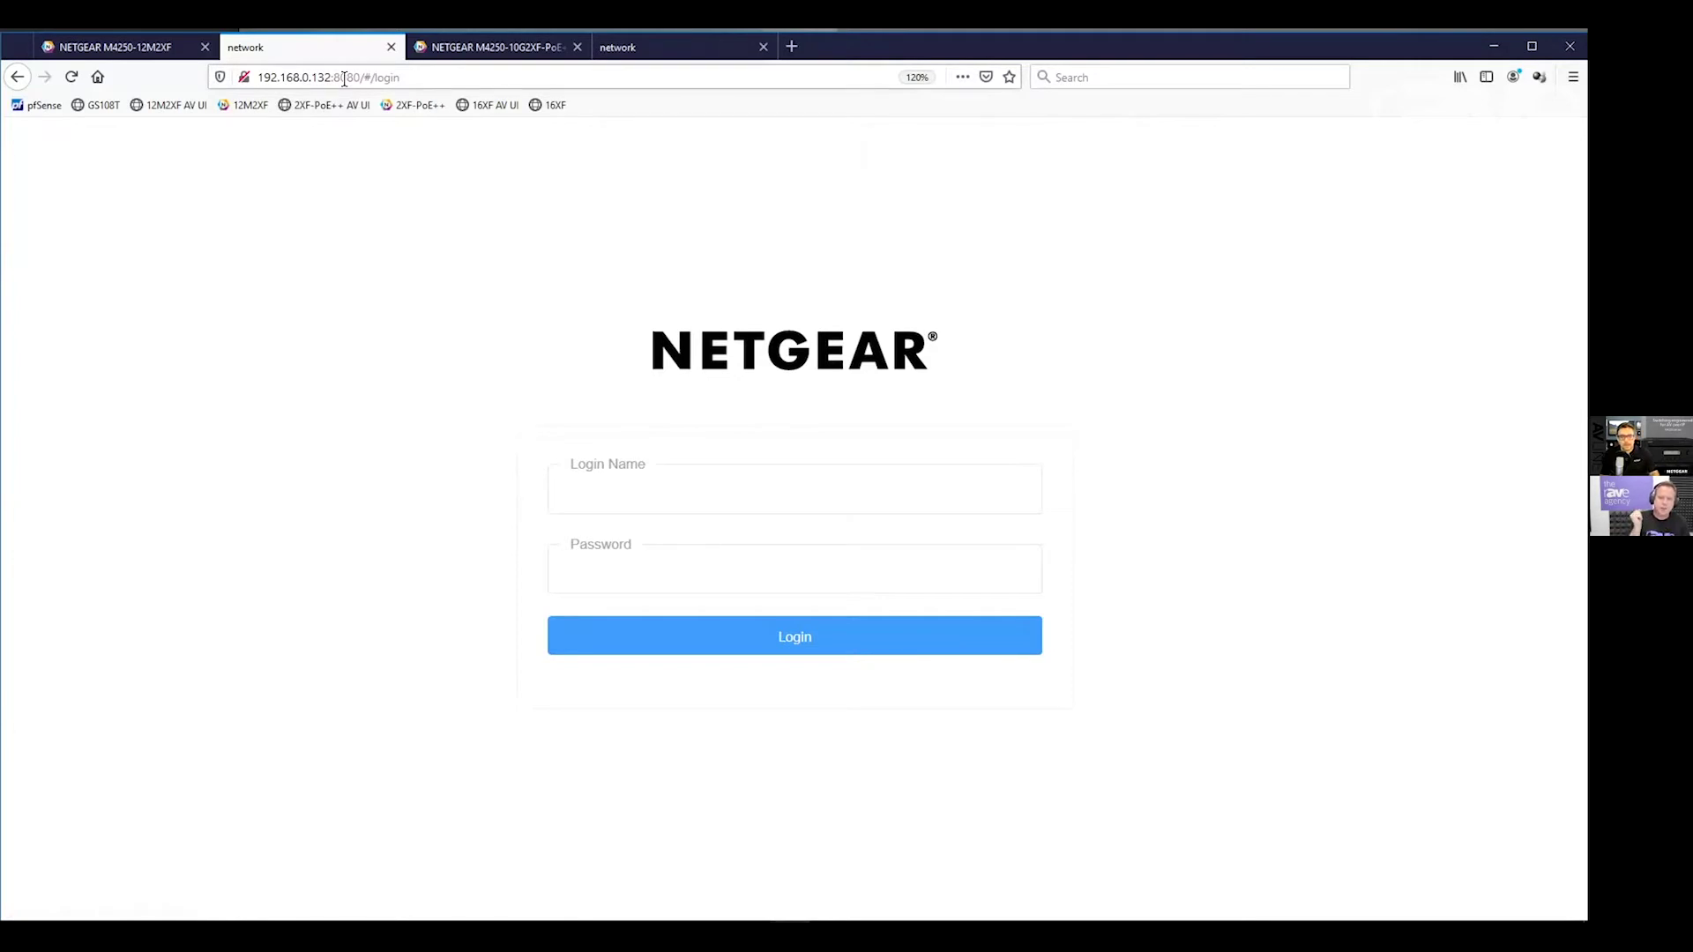
key("alt+Tab")
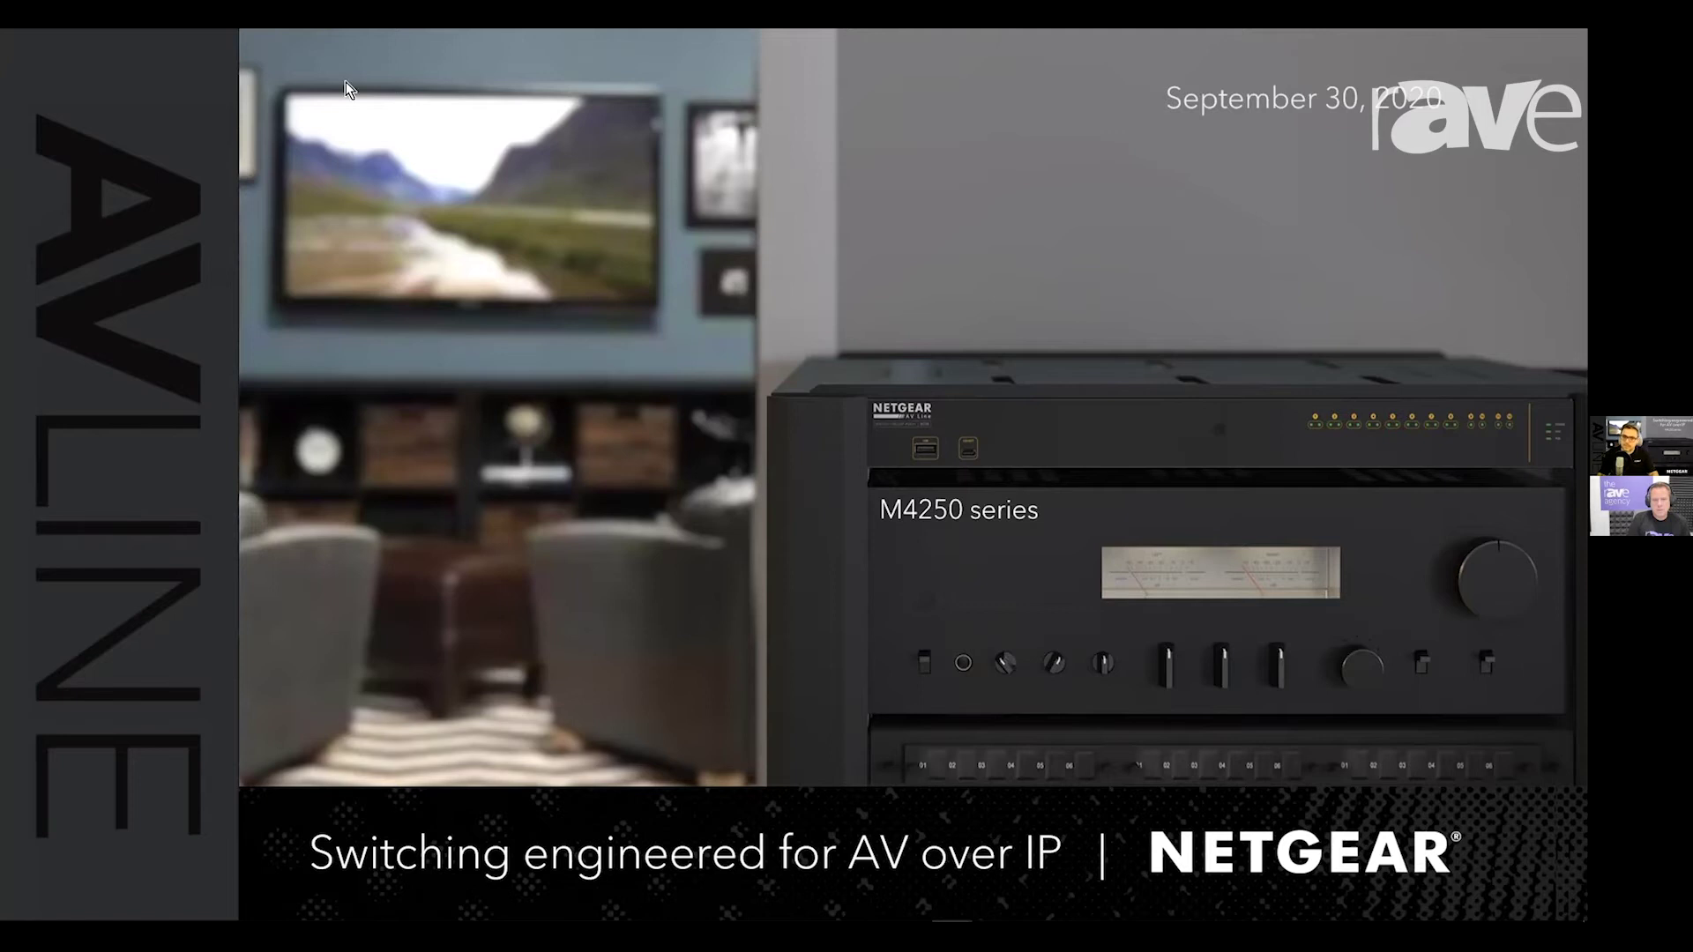
key("alt+Tab")
key("alt+Tab")
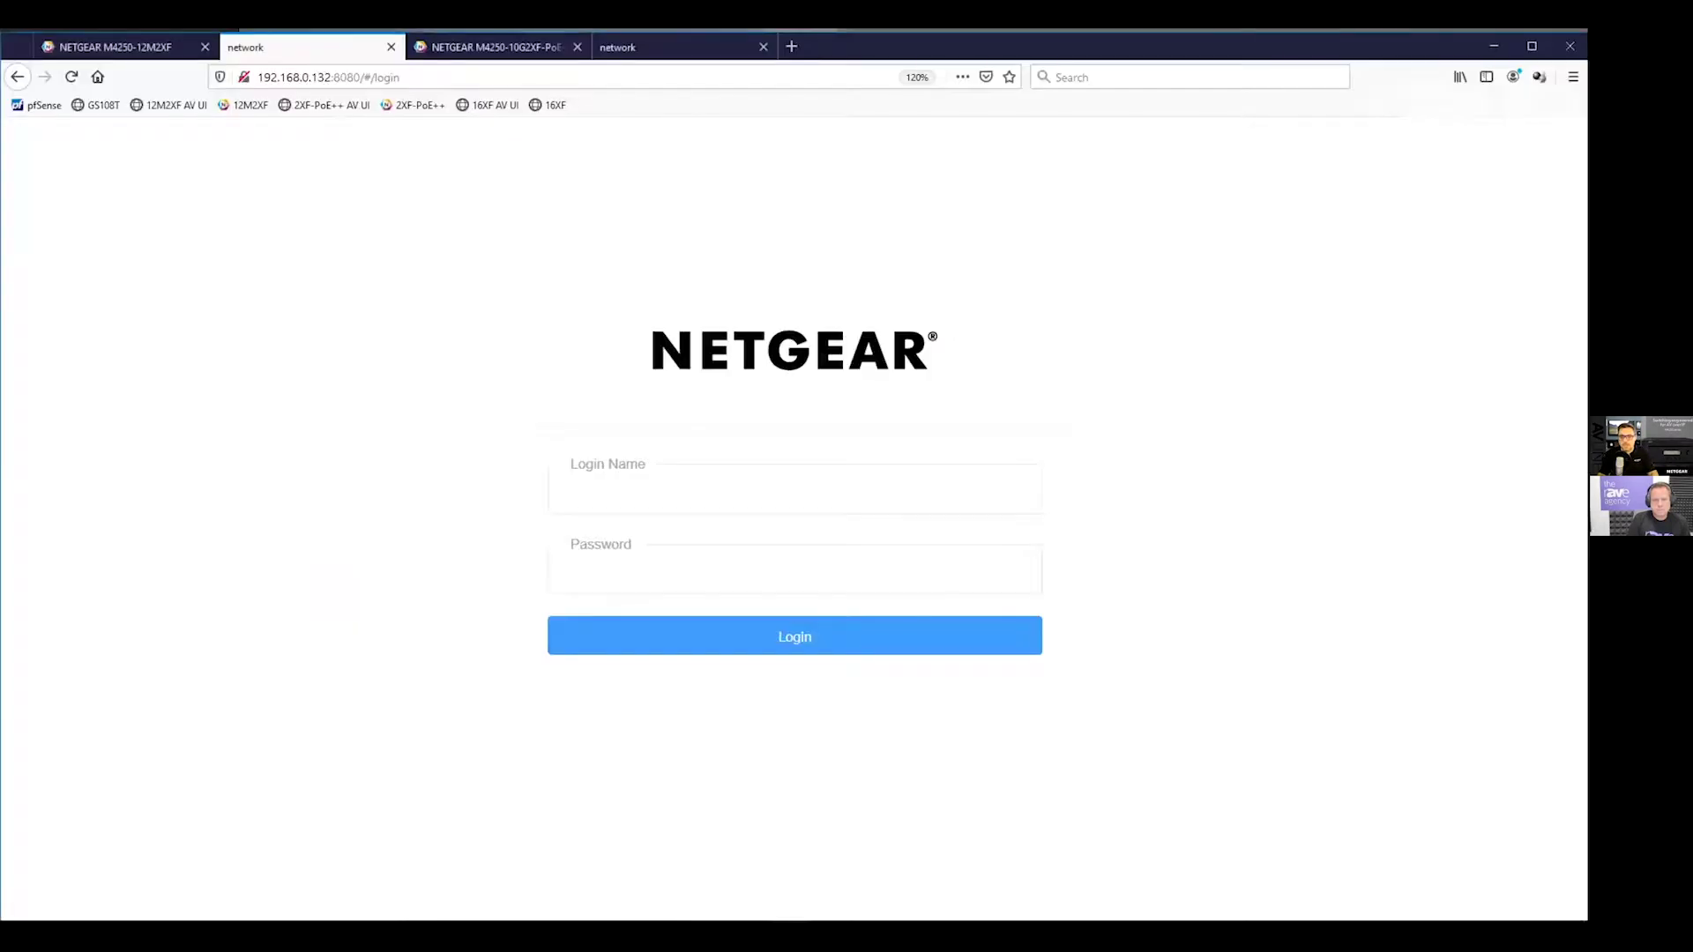
- Change the address to 192.168.0.132:8080 and reload the AV login page
left_click(344, 77)
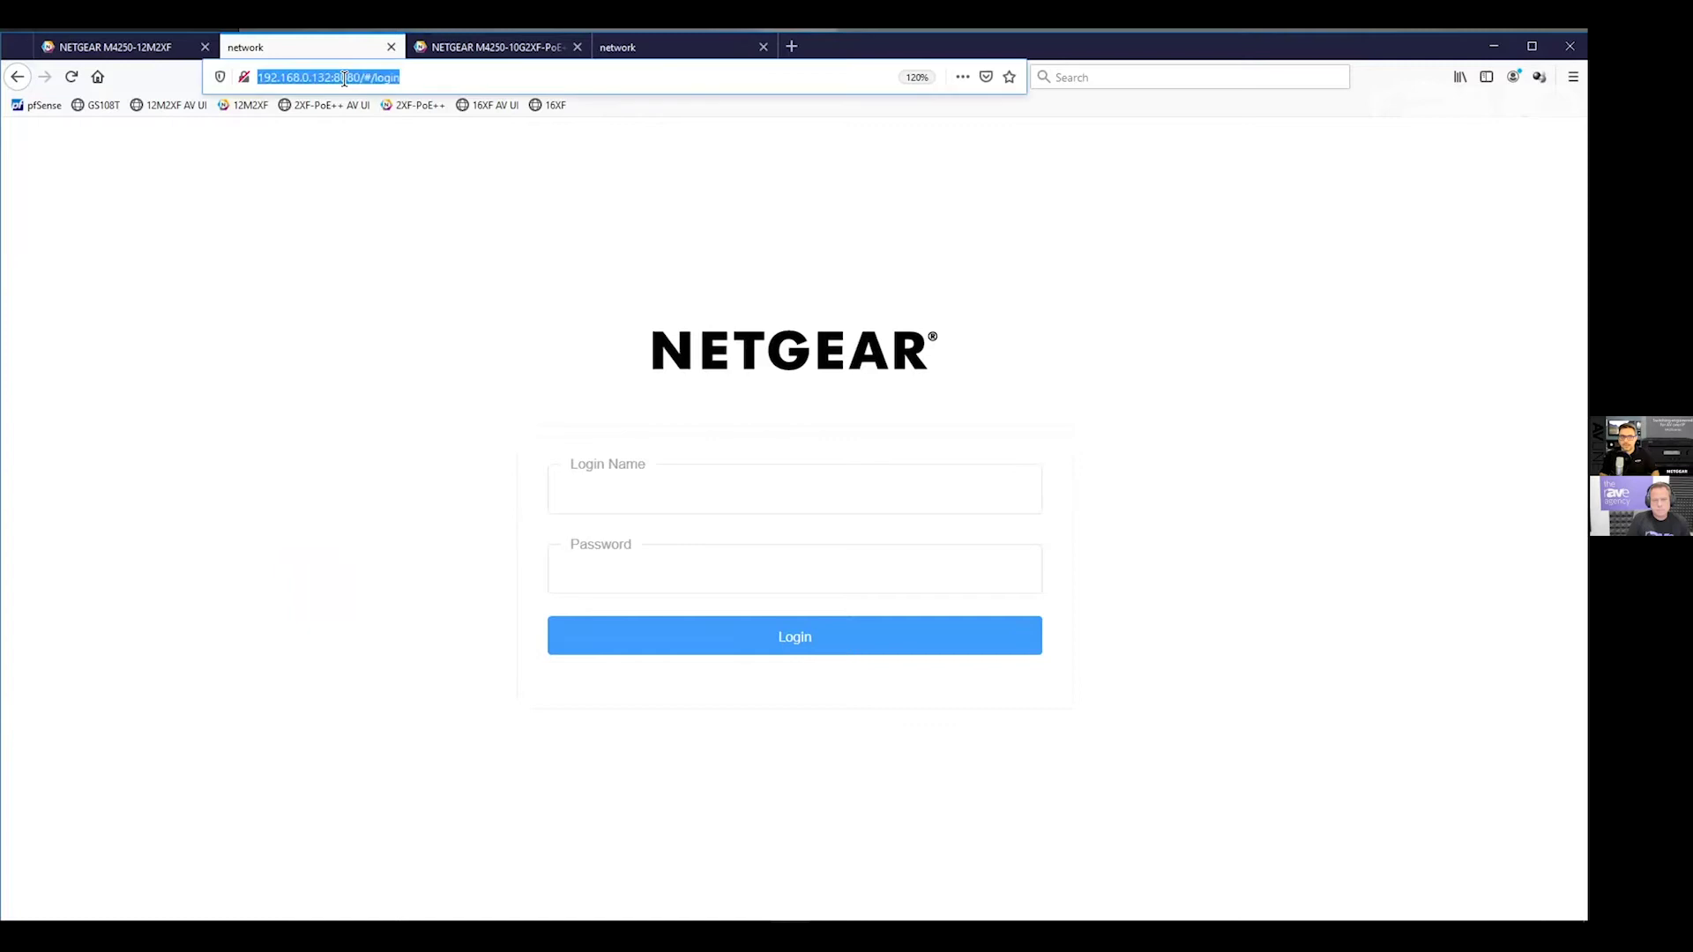
left_click(331, 76)
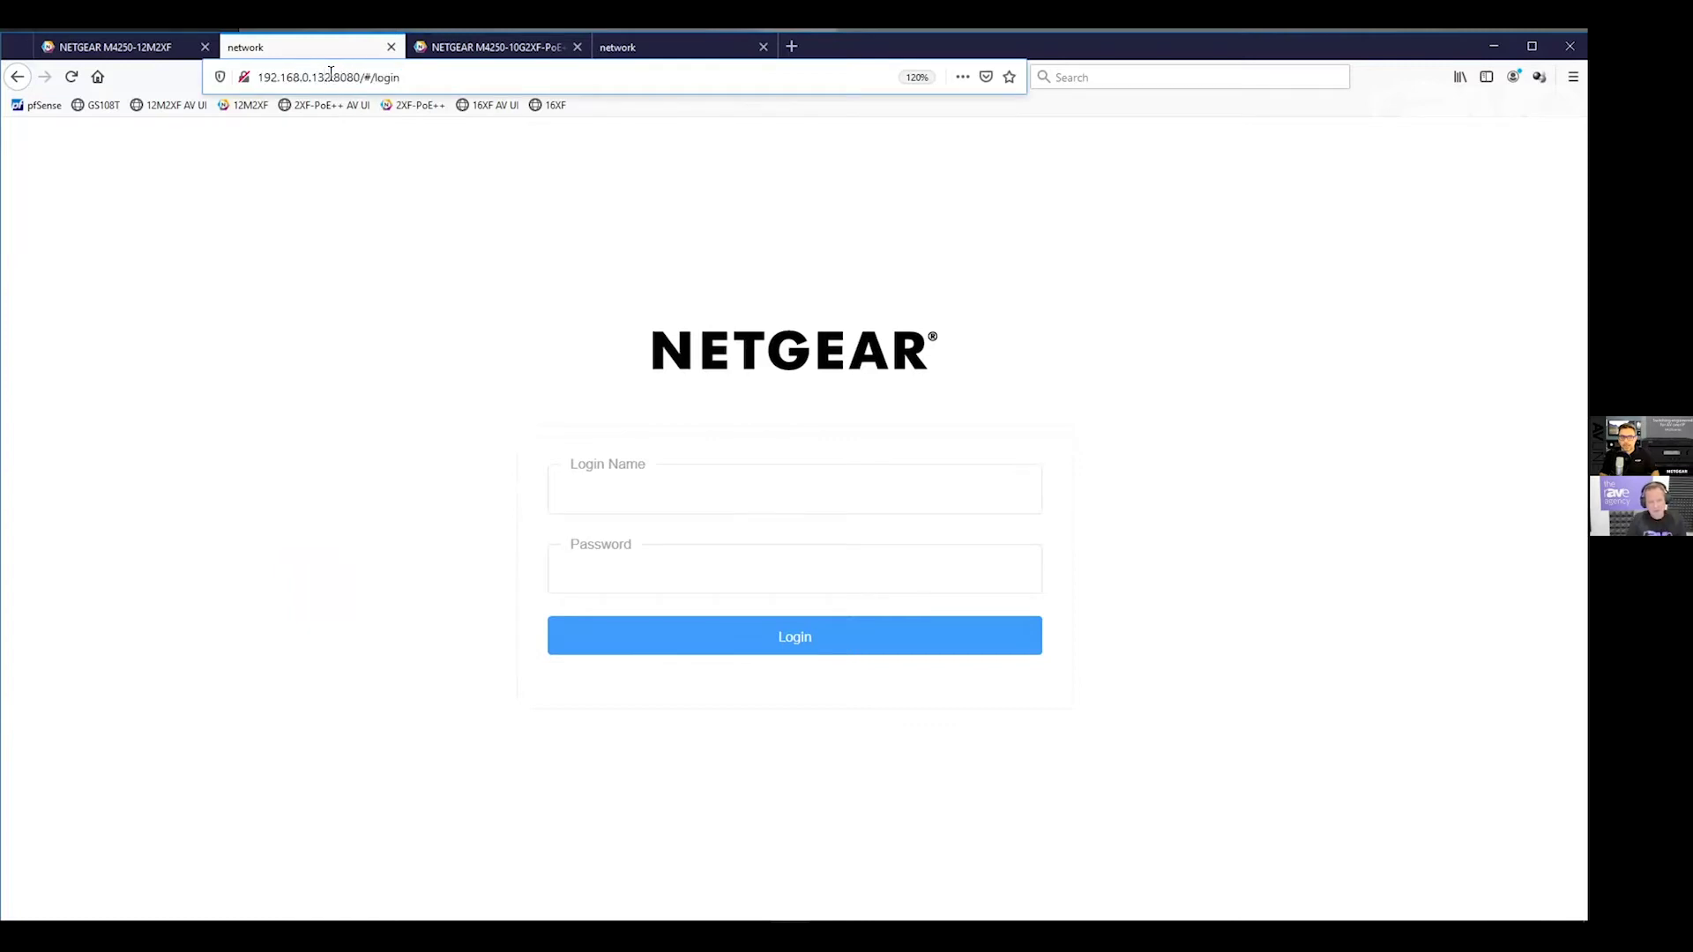
left_click(113, 48)
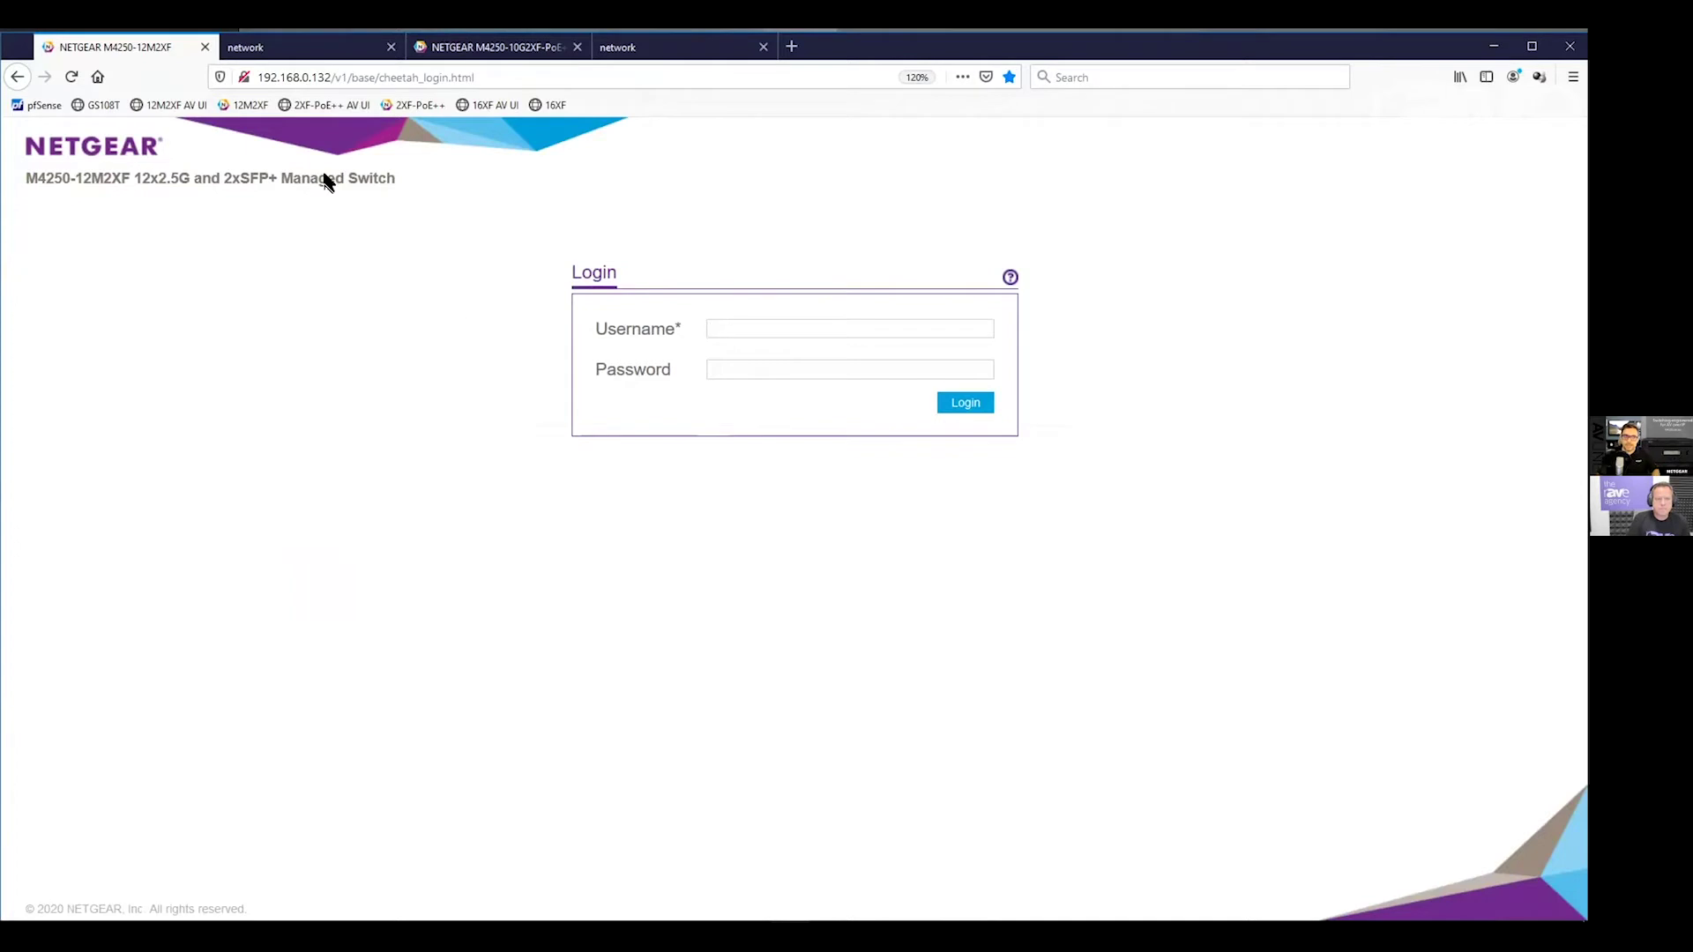
key("ctrl+Tab")
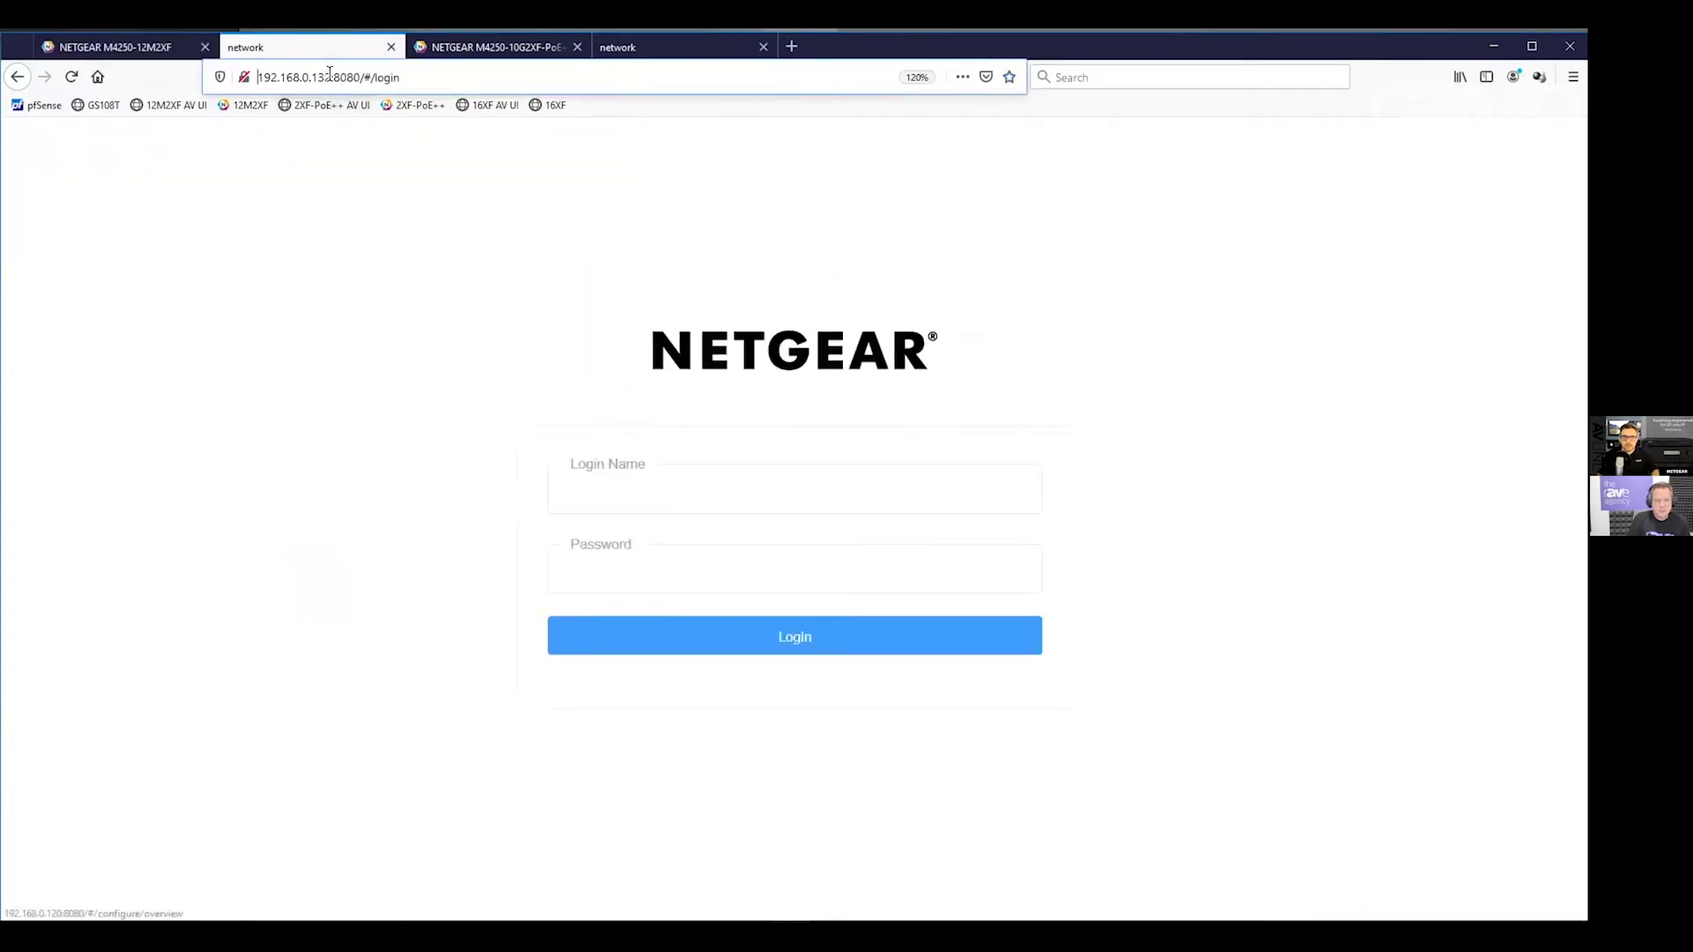
left_click_drag(340, 74, 413, 79)
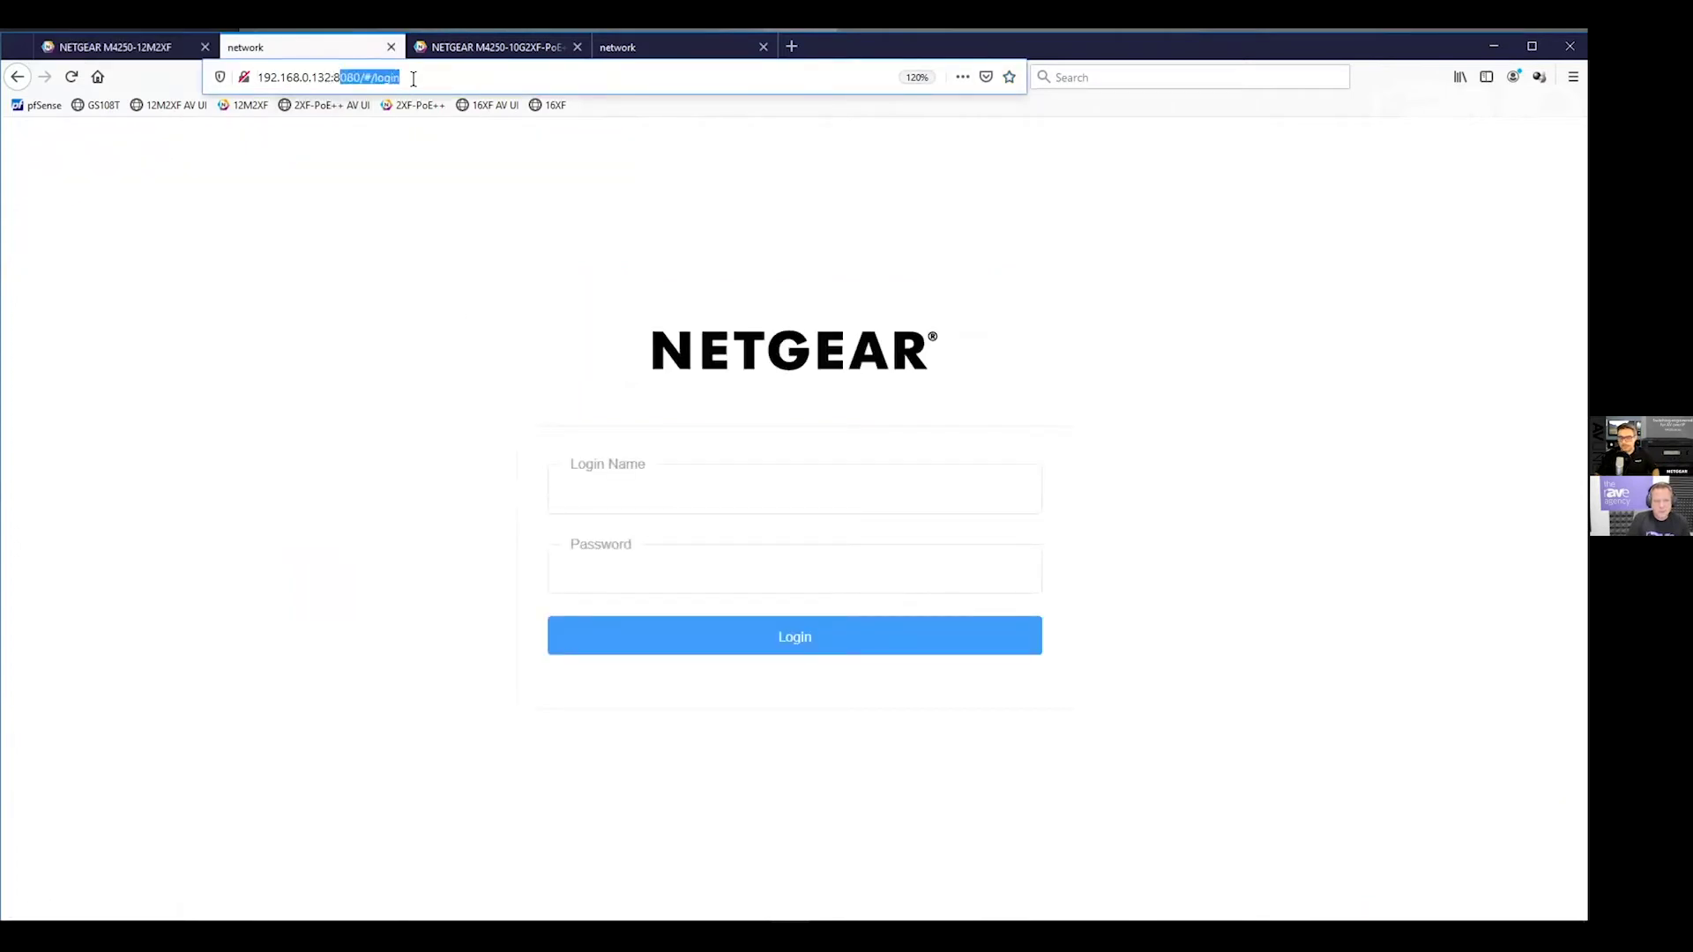
key("BackSpace")
key("BackSpace")
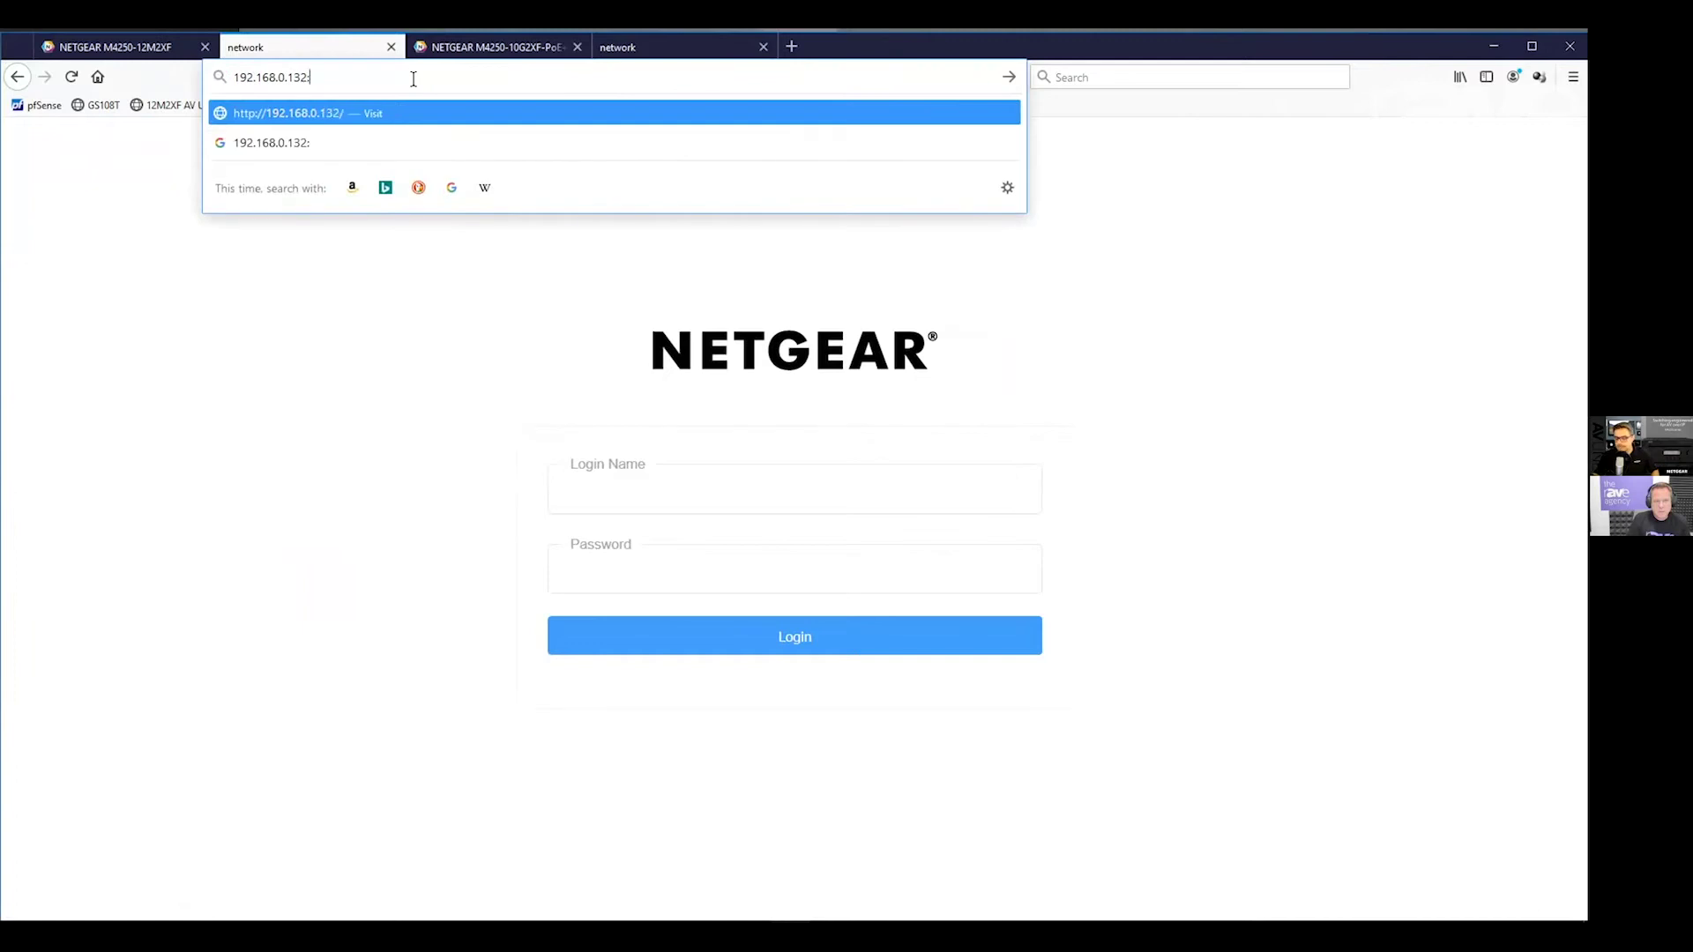
type("8080")
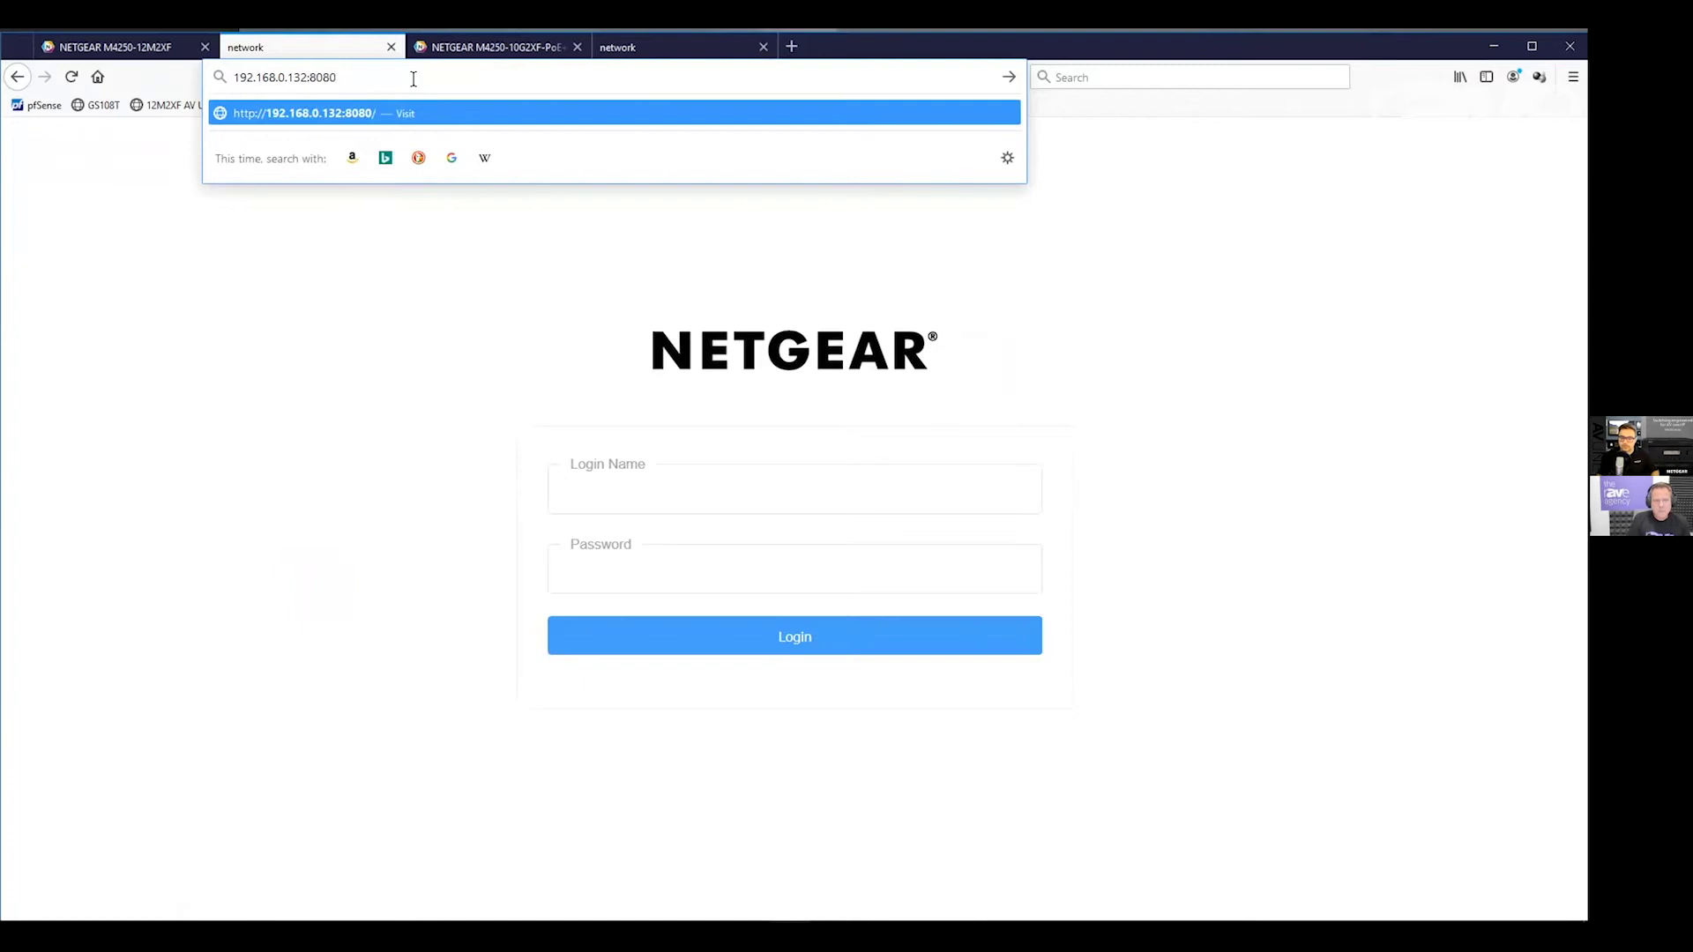
key("Return")
- Enter the login name admin and the account password
left_click(622, 469)
type("admin")
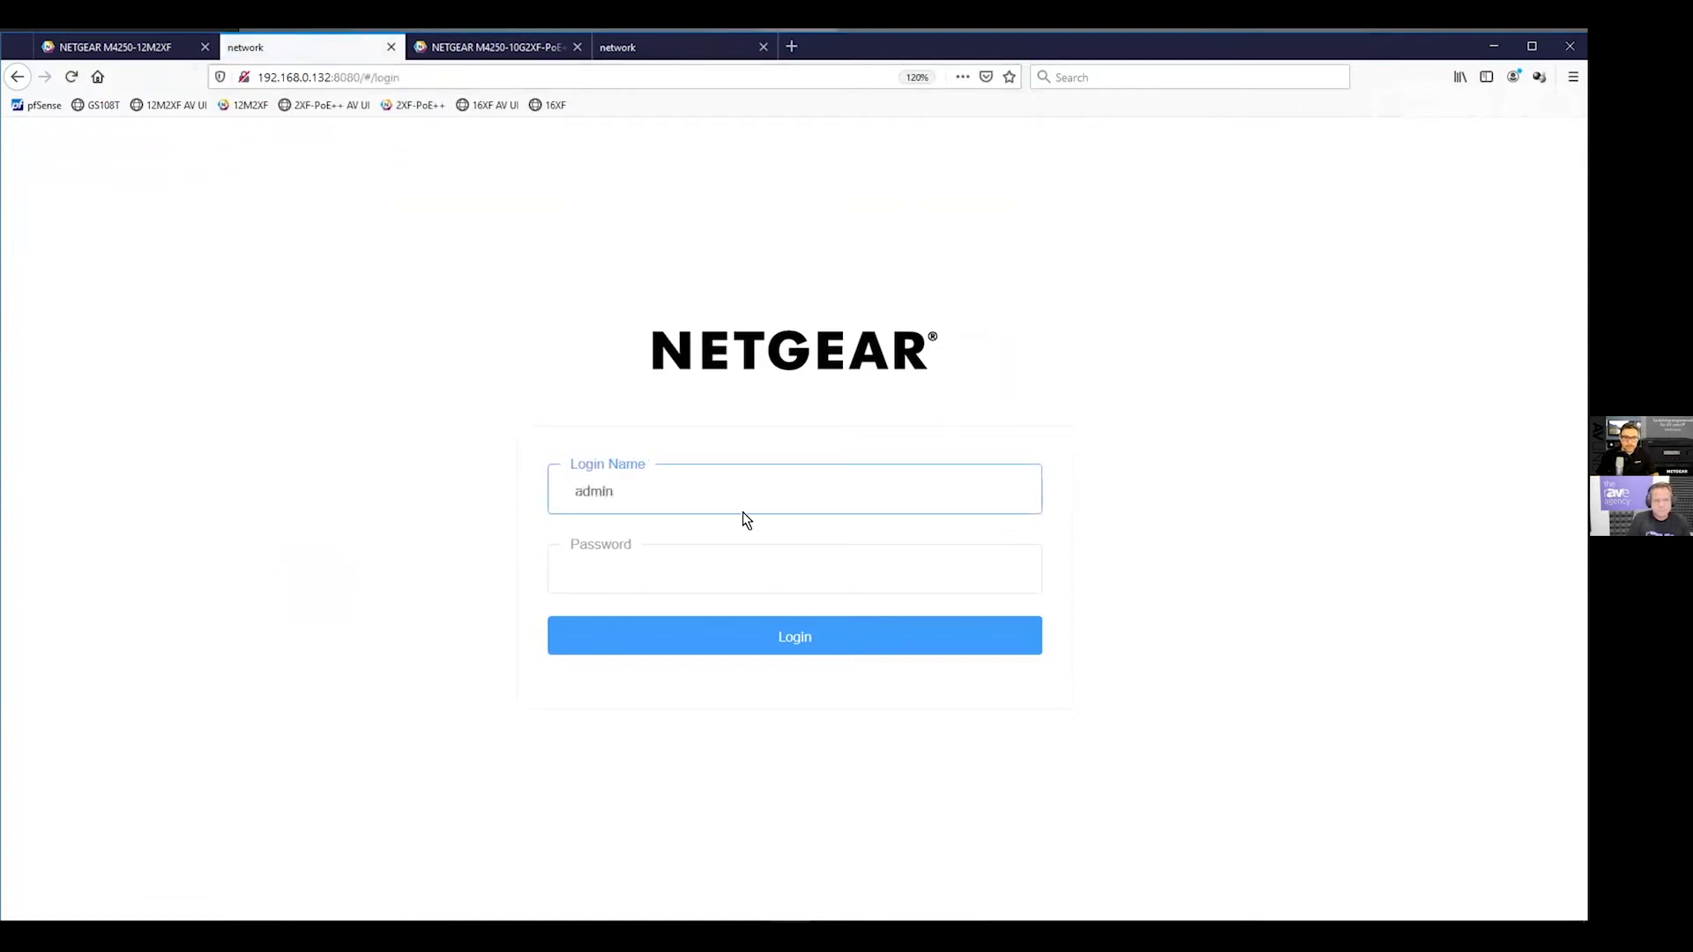
left_click(680, 570)
type("******")
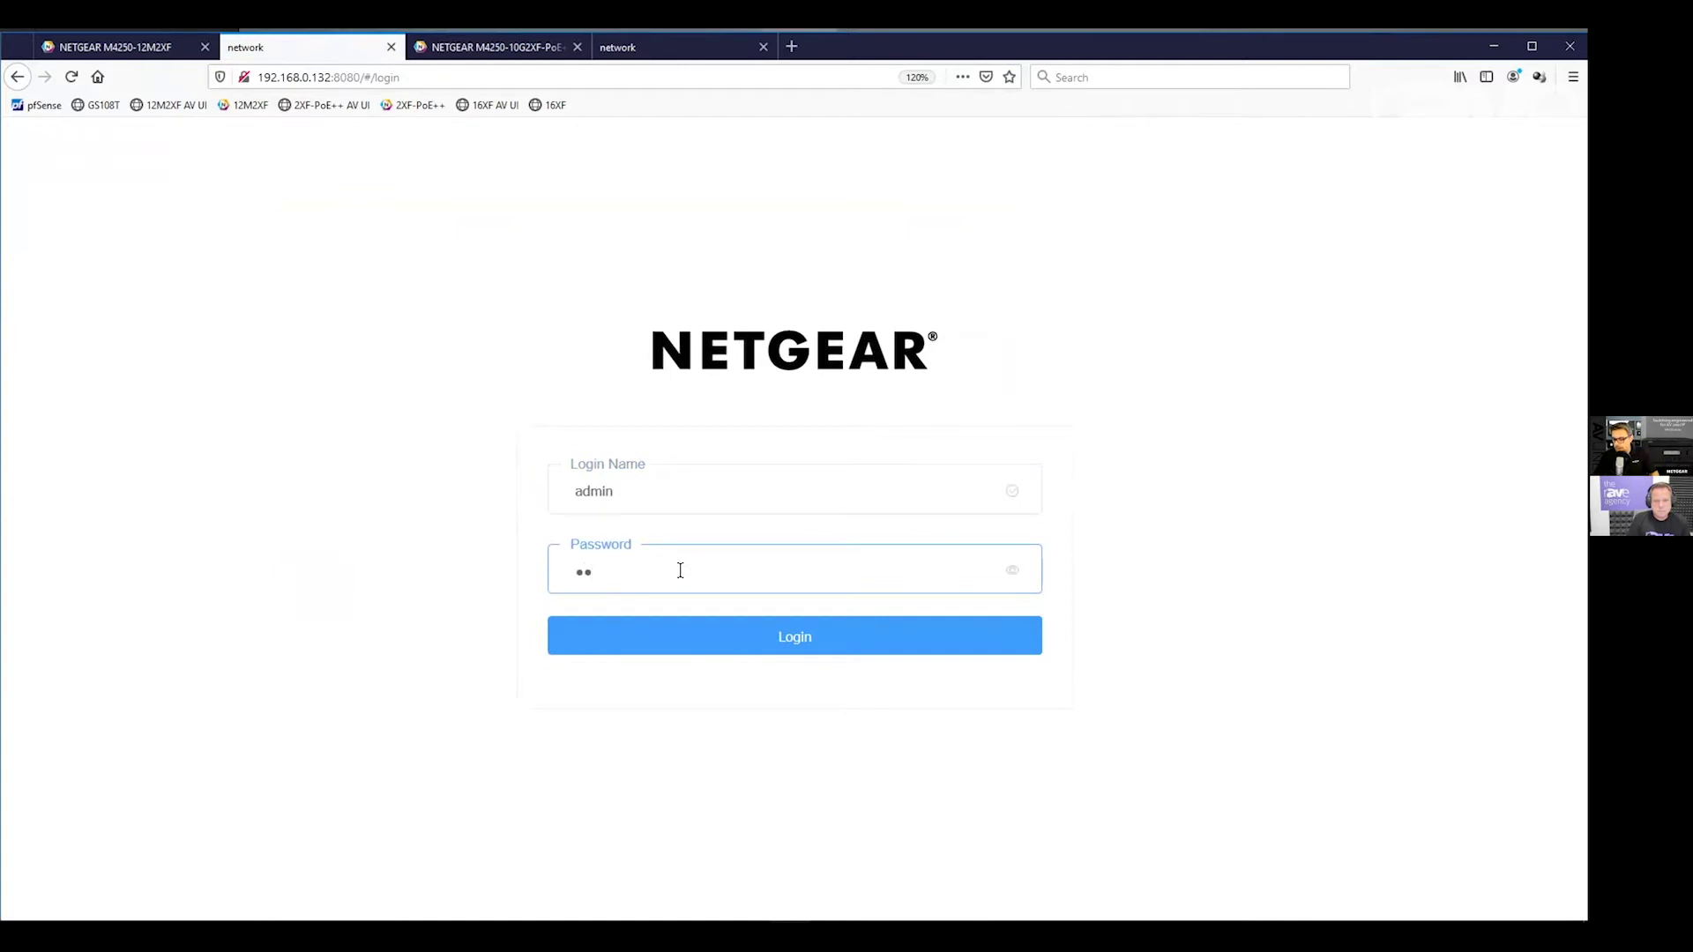
type("**")
- Log in, then switch Fan Mode to Quiet and back to Off on the Overview page
left_click(748, 642)
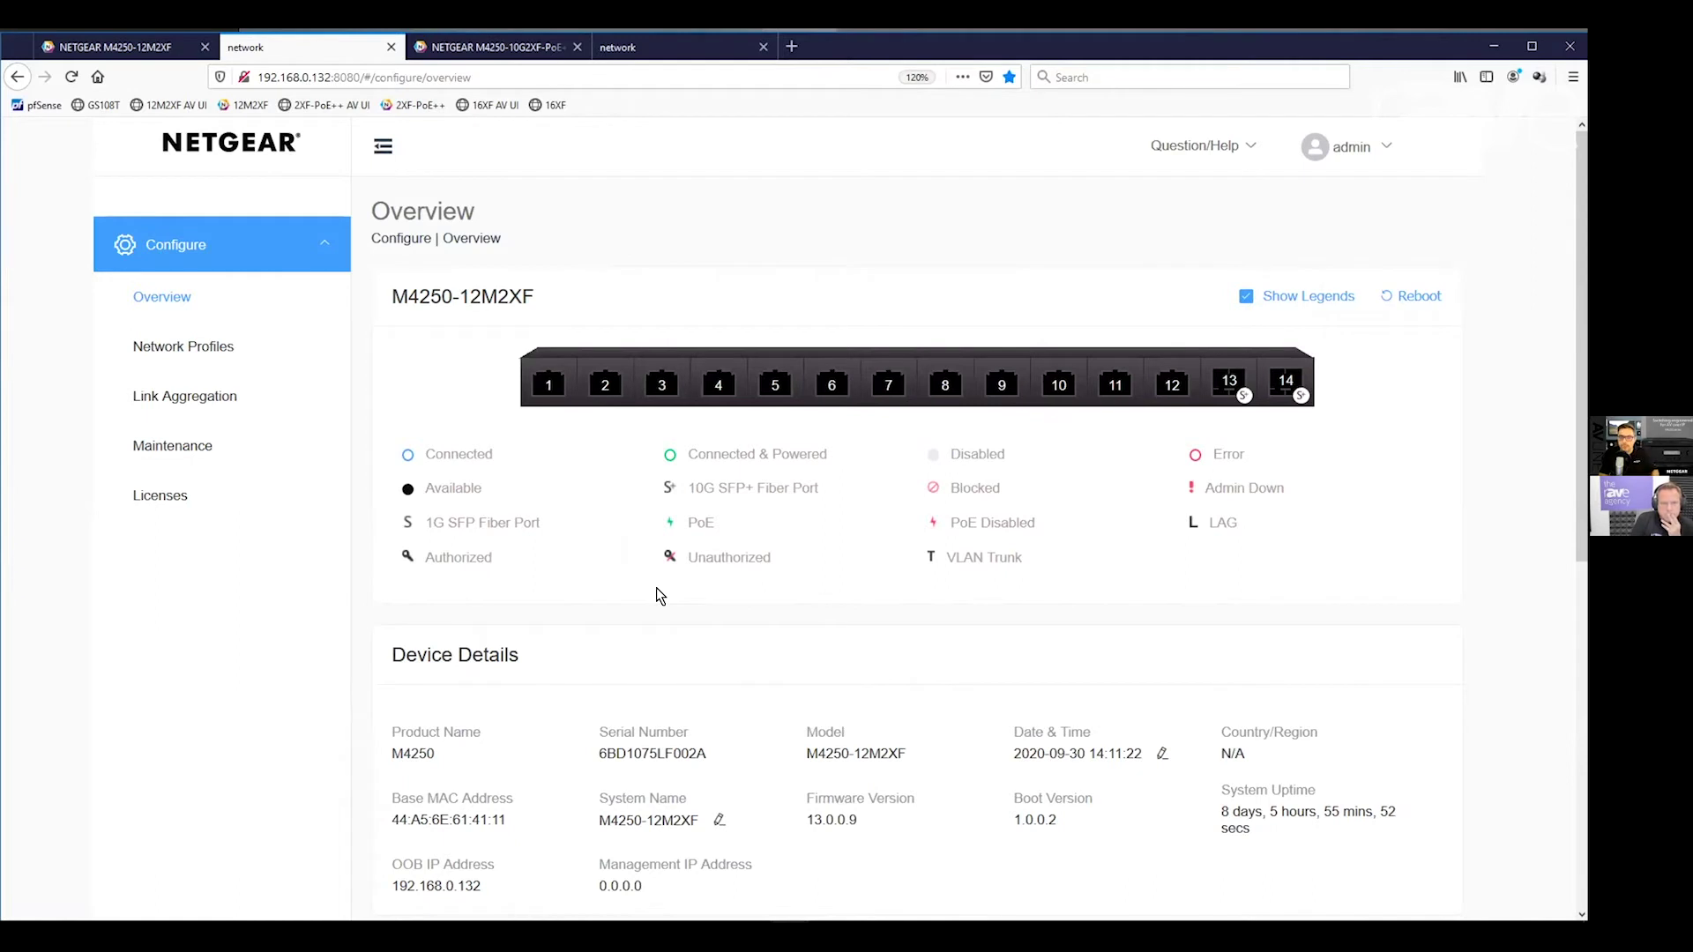
scroll(660, 485, "down", 7)
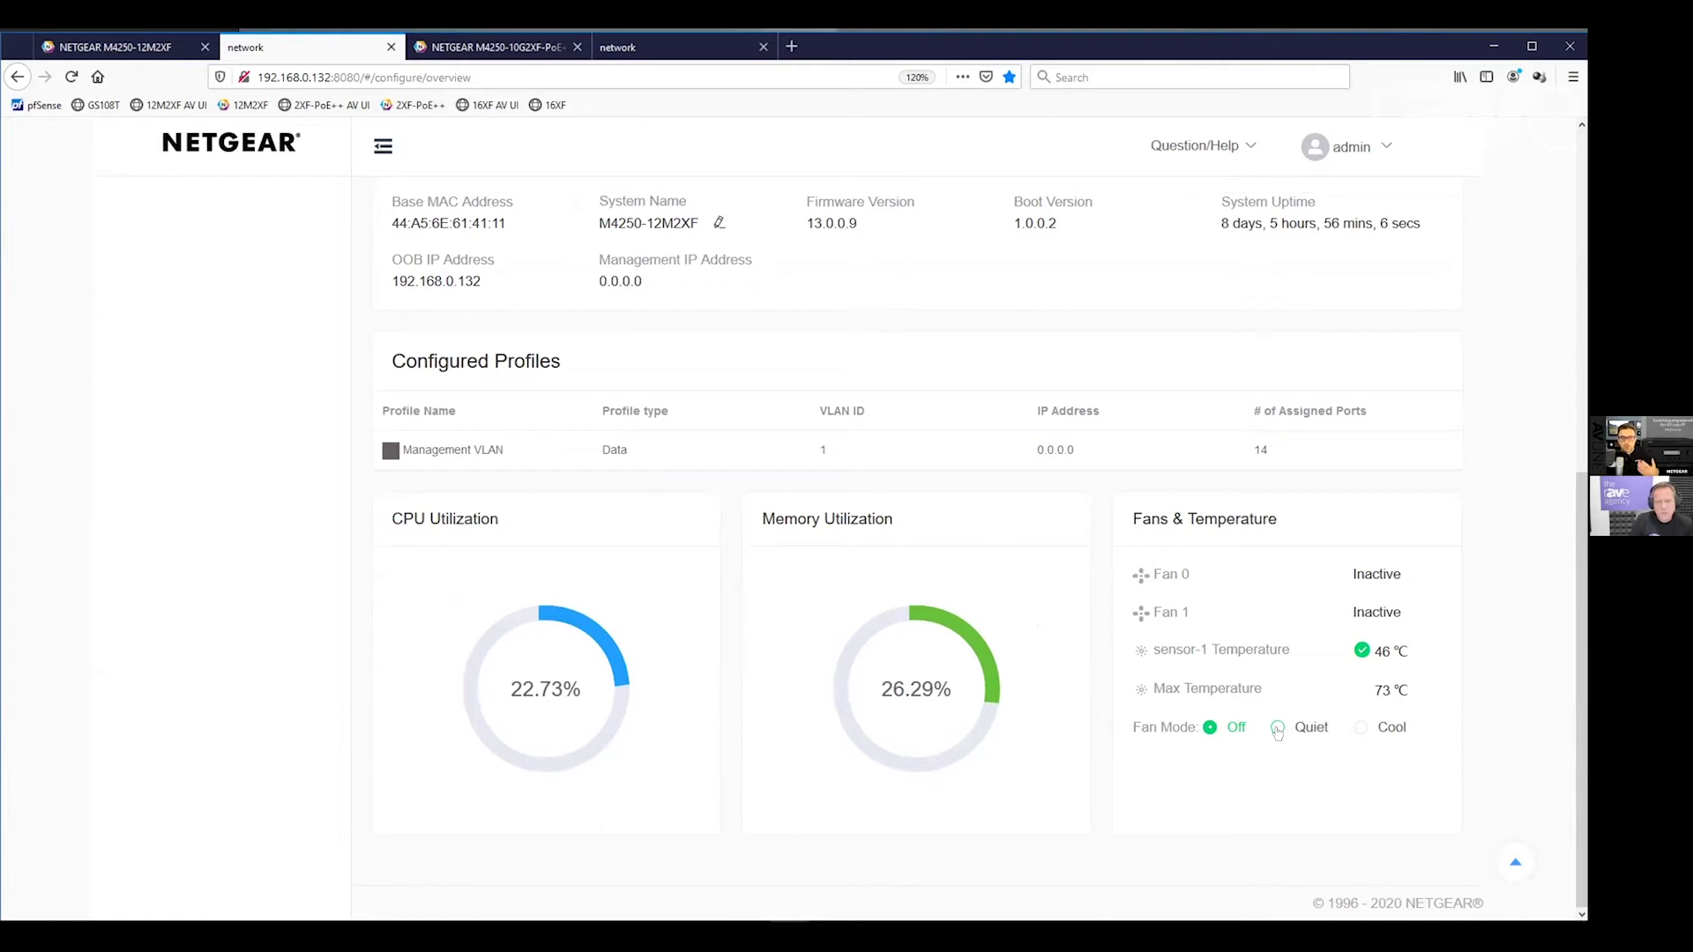
left_click(1278, 730)
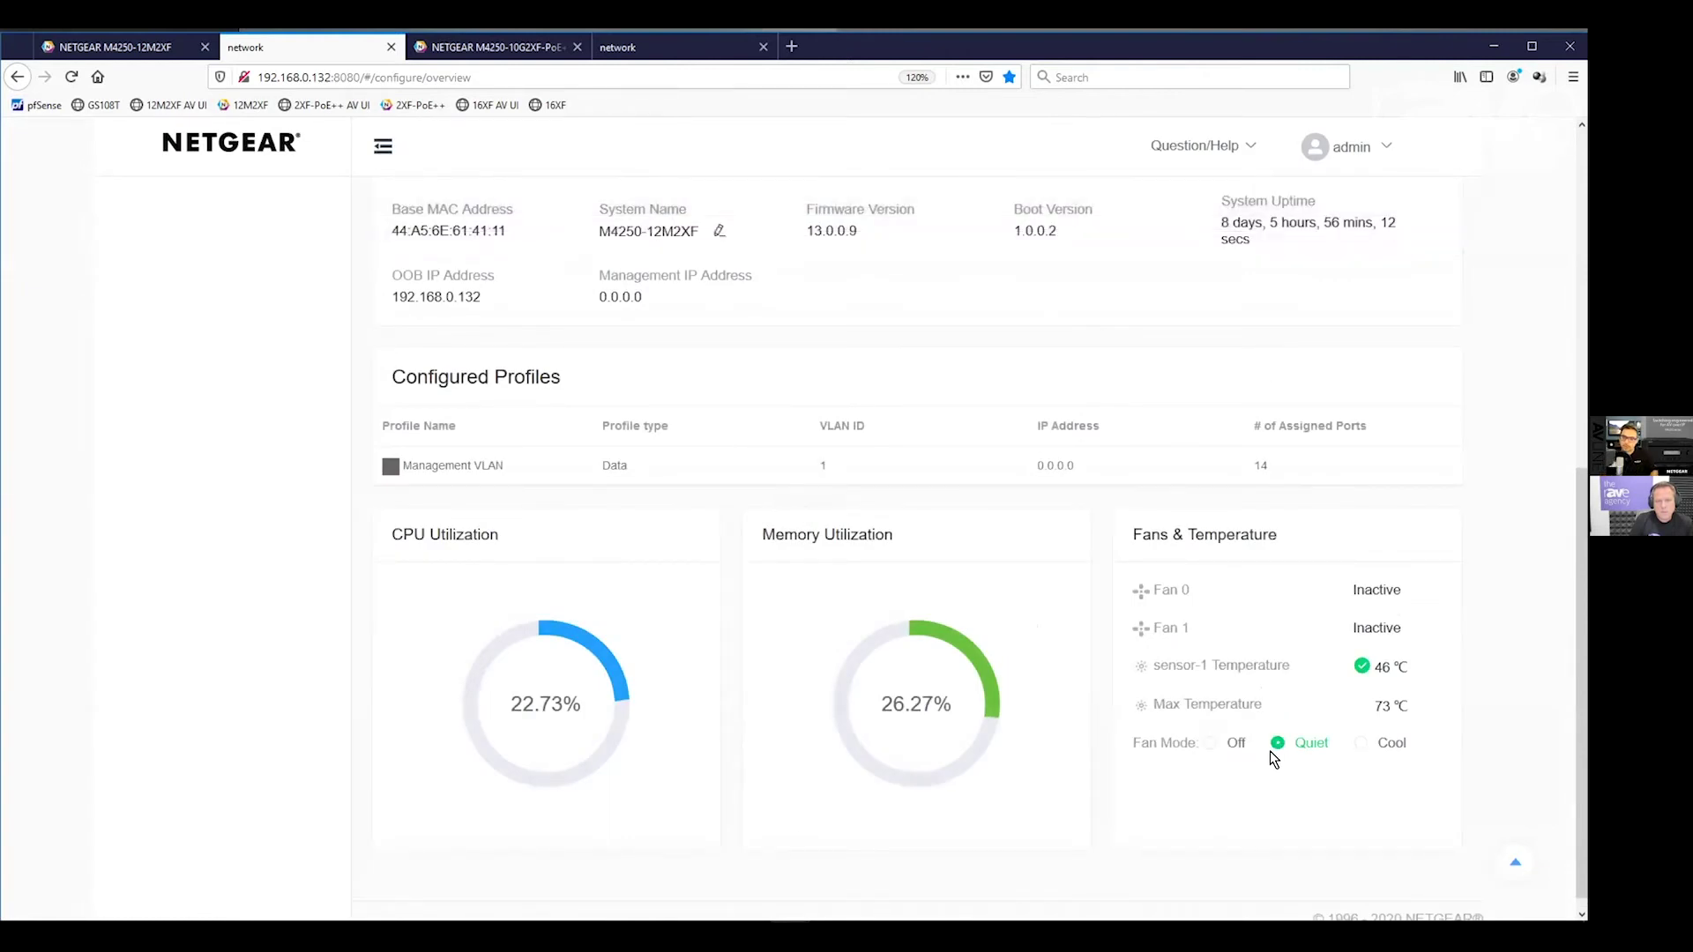
left_click(1209, 743)
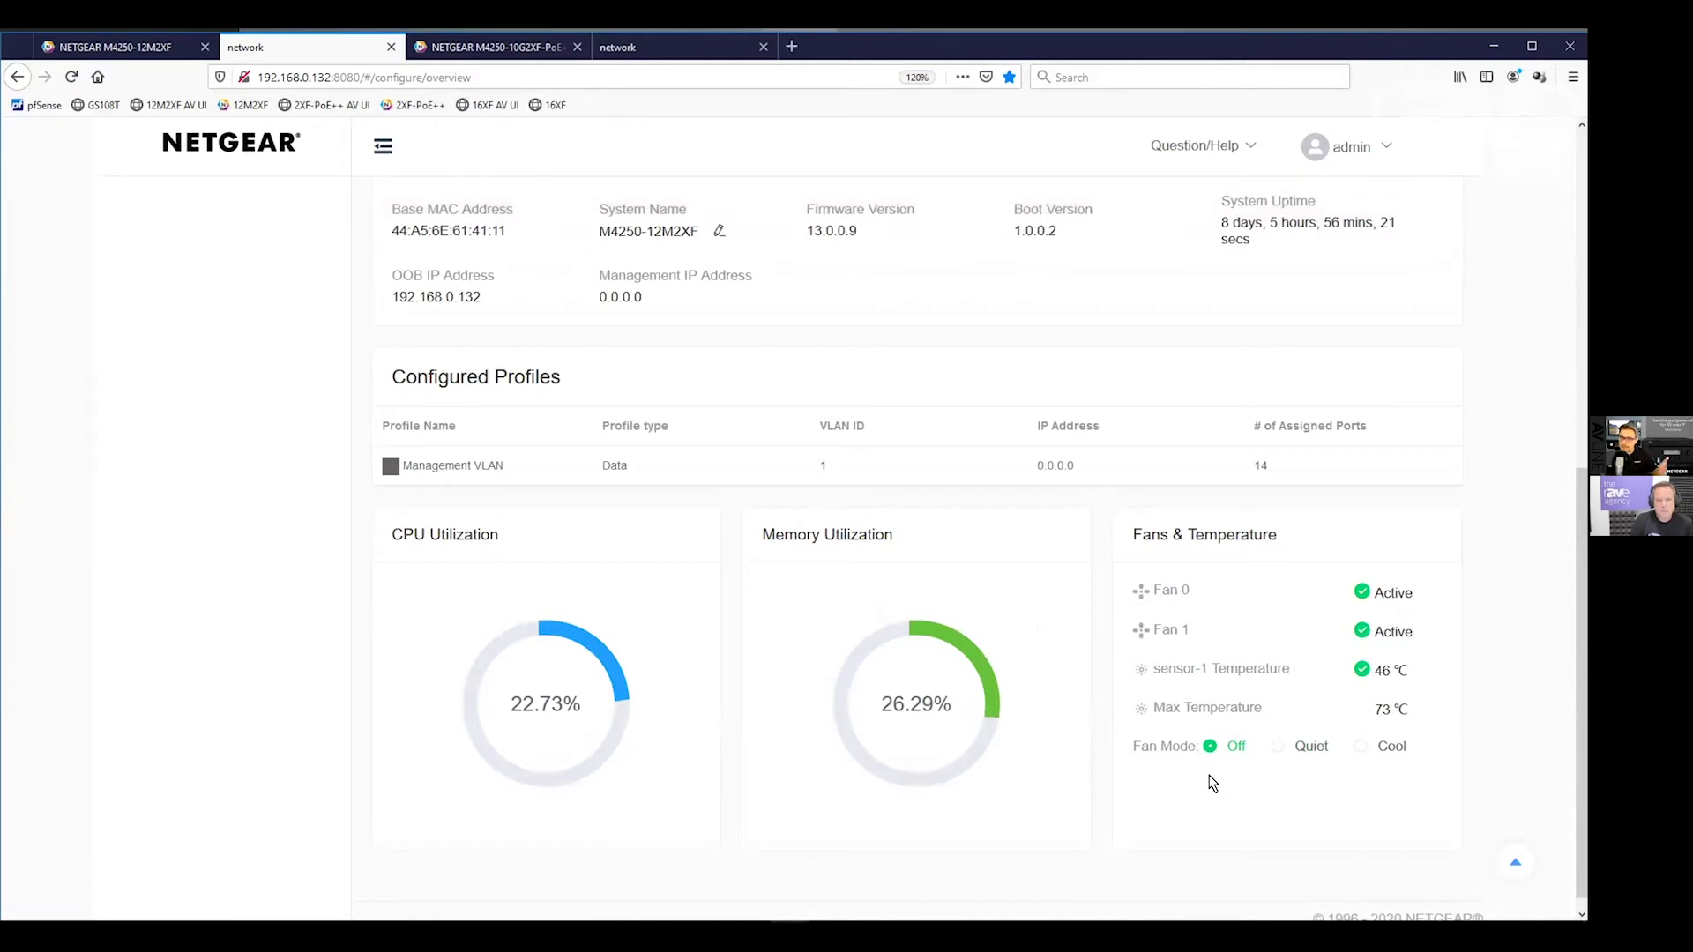
scroll(839, 732, "up", 6)
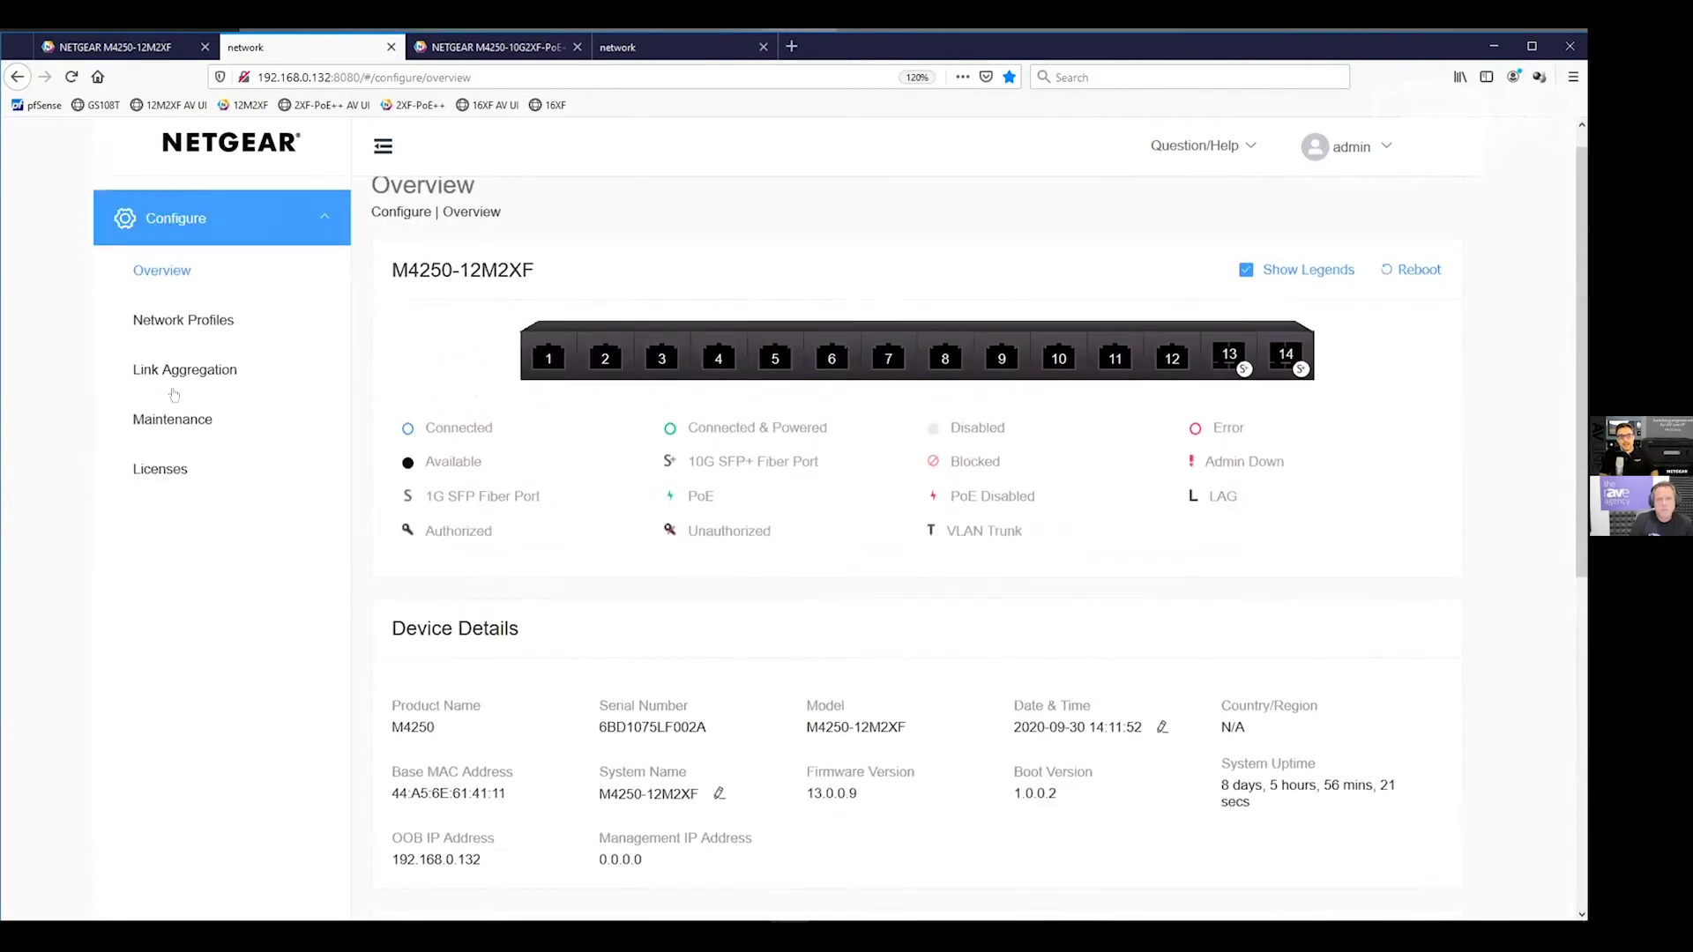
- Open Network Profiles and look through the Profile Templates list
left_click(135, 347)
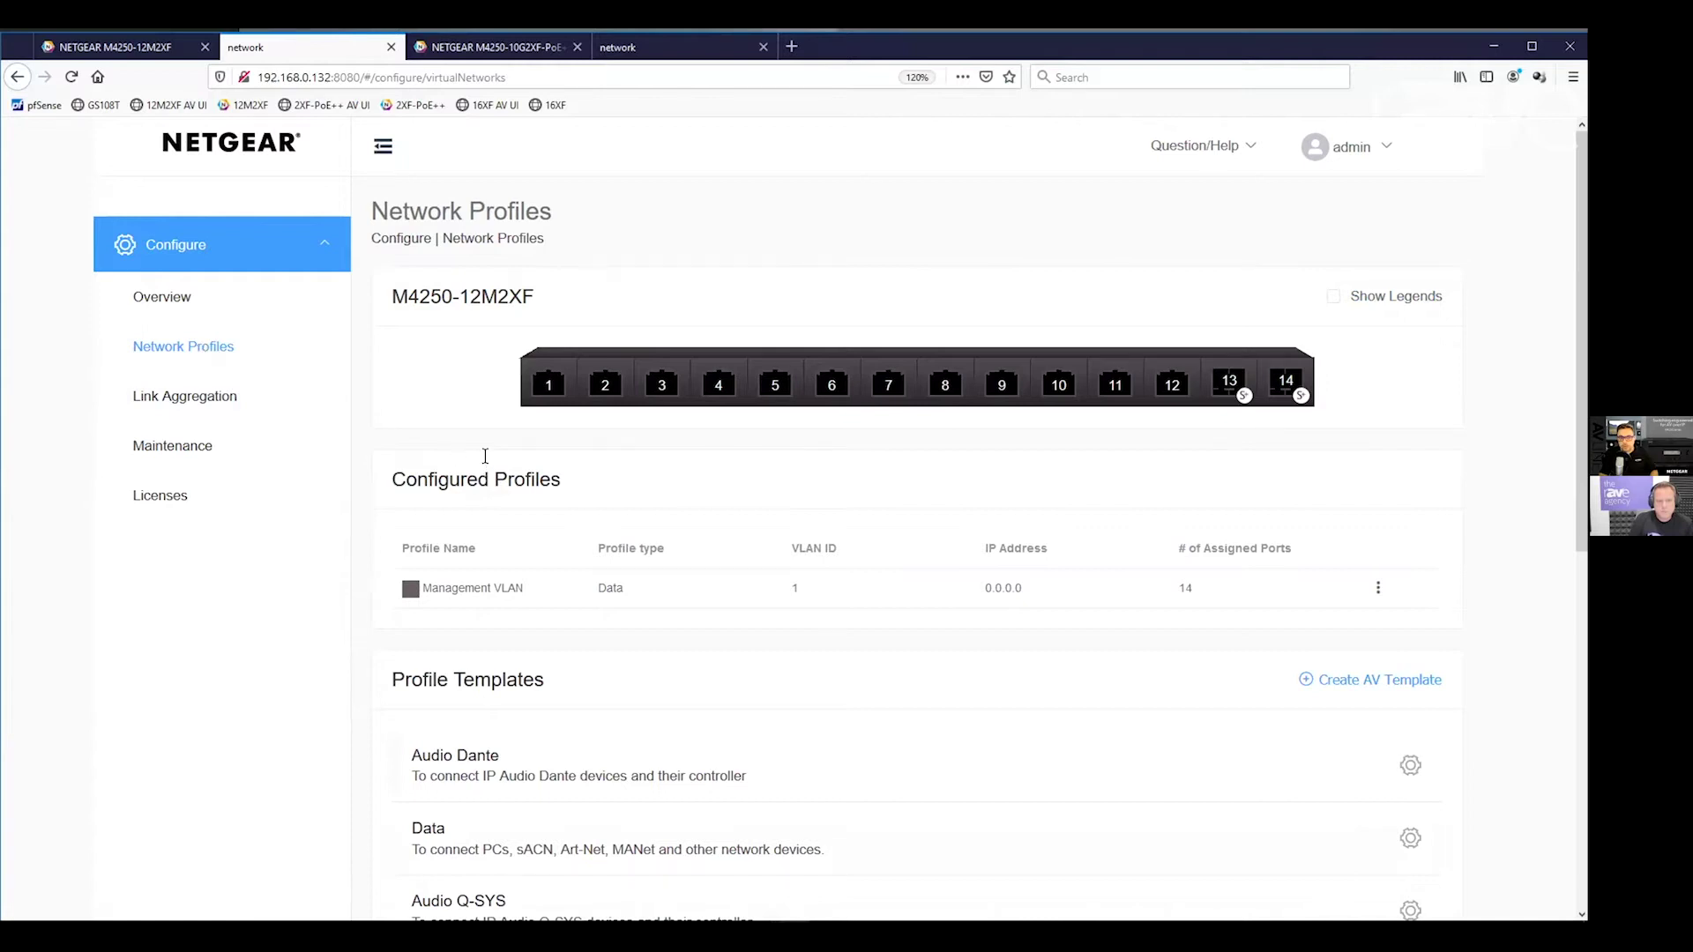
scroll(527, 477, "down", 5)
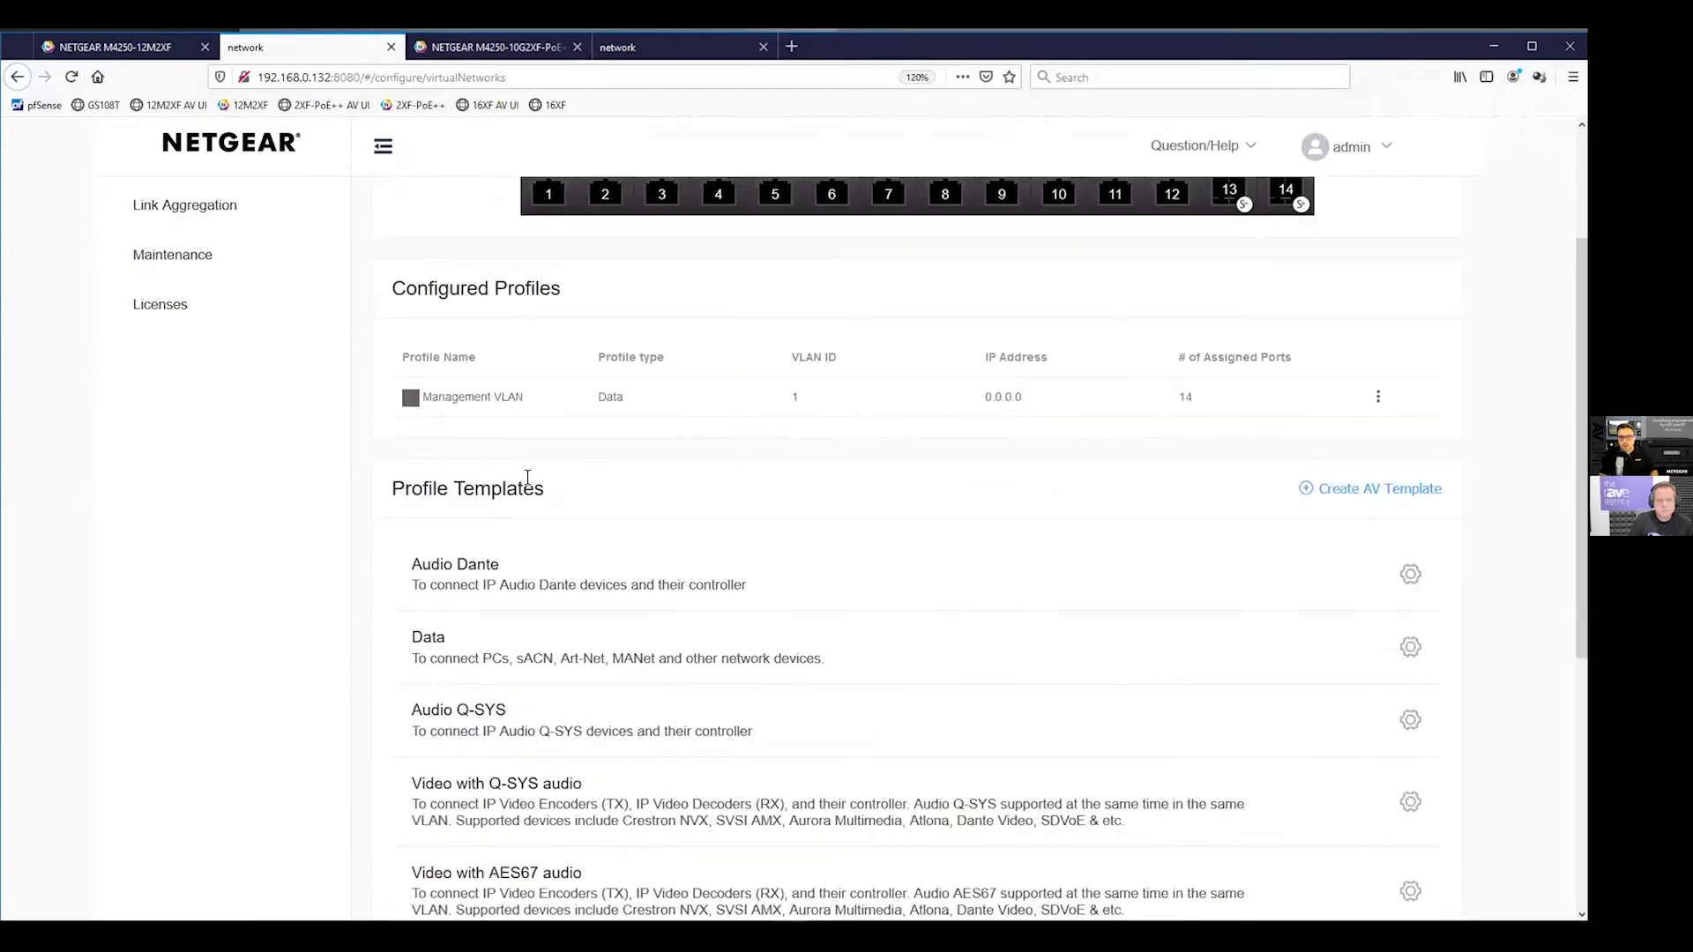
scroll(531, 487, "down", 2)
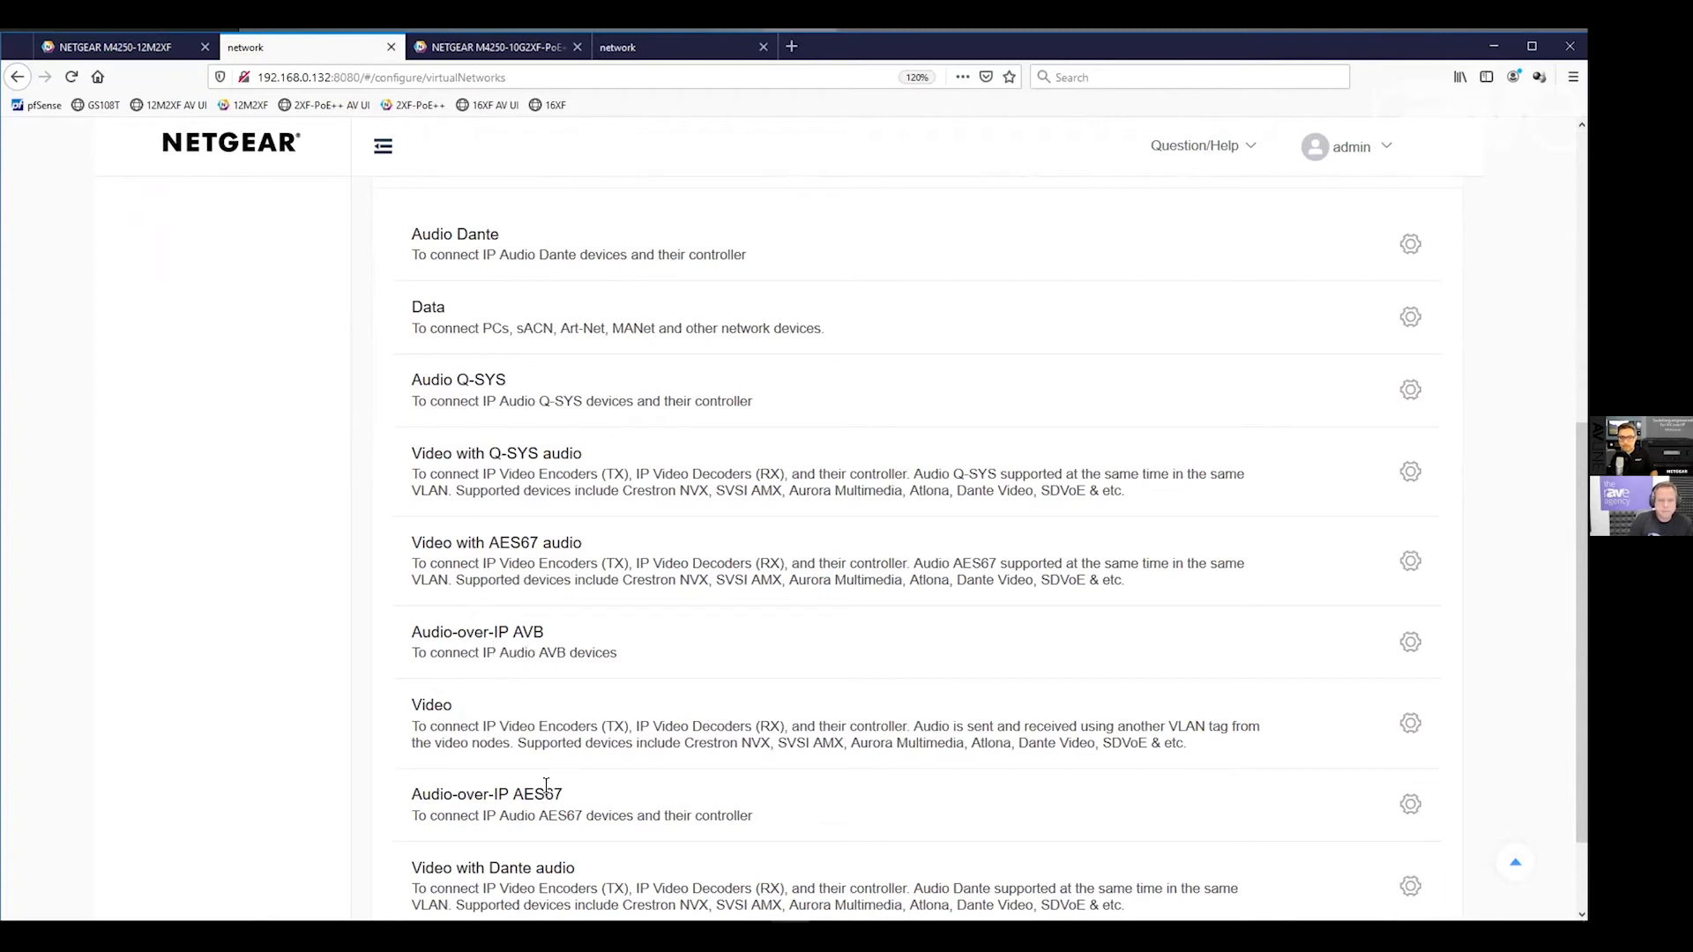
scroll(546, 785, "down", 2)
scroll(541, 786, "up", 2)
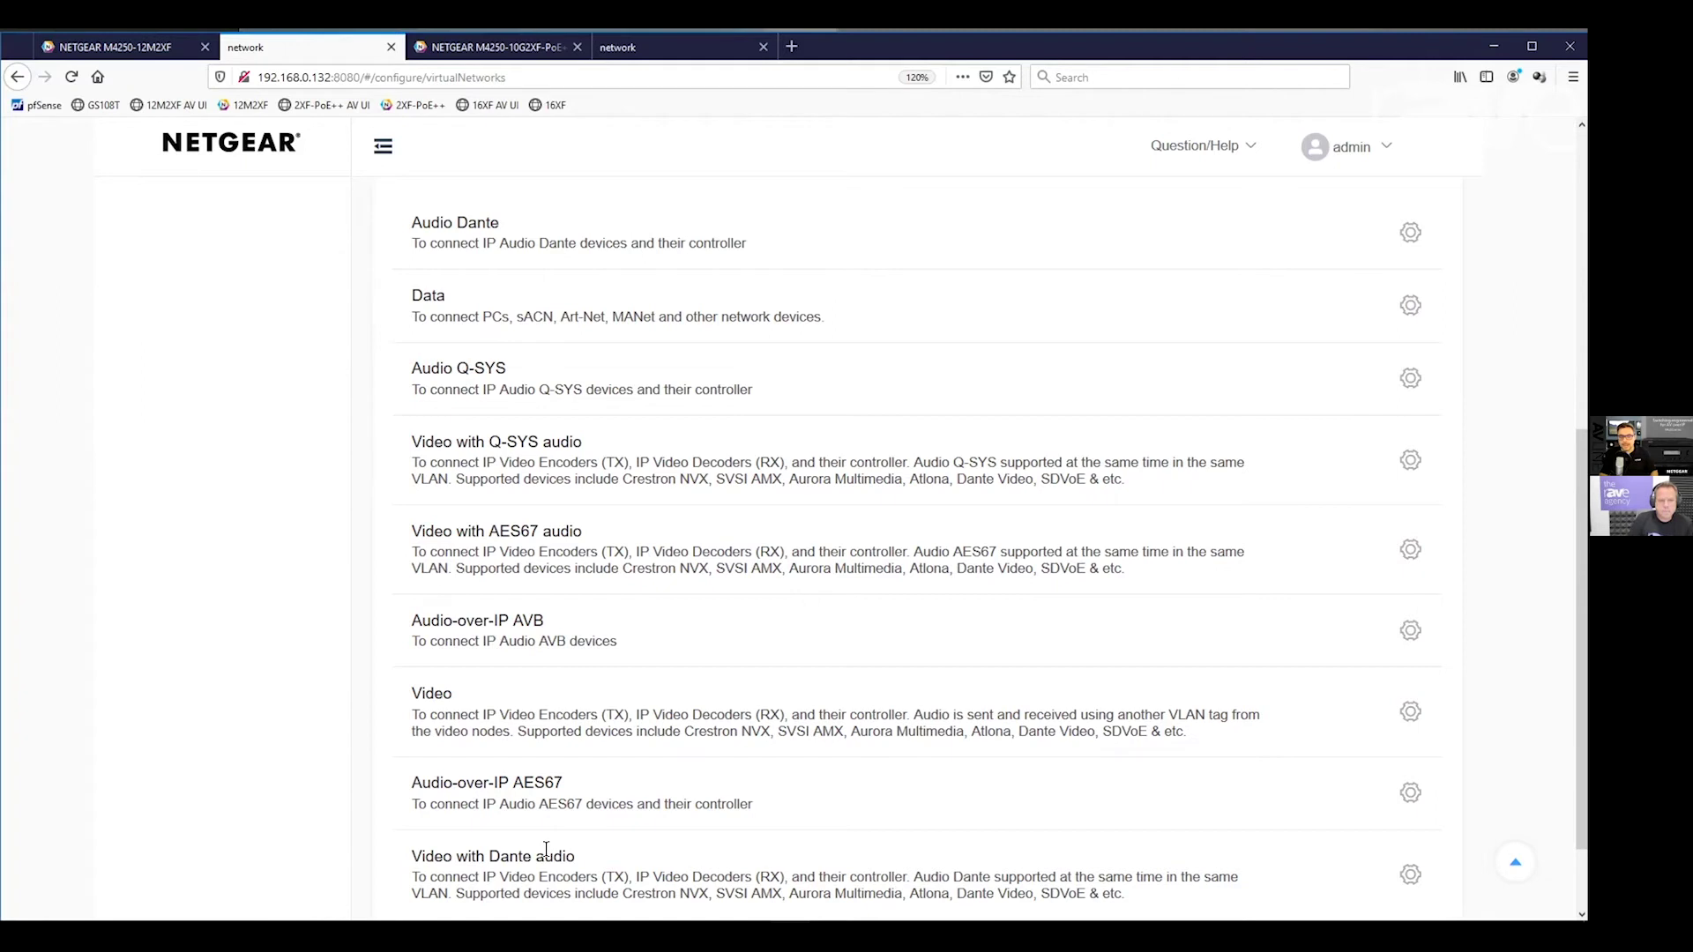
scroll(546, 850, "up", 3)
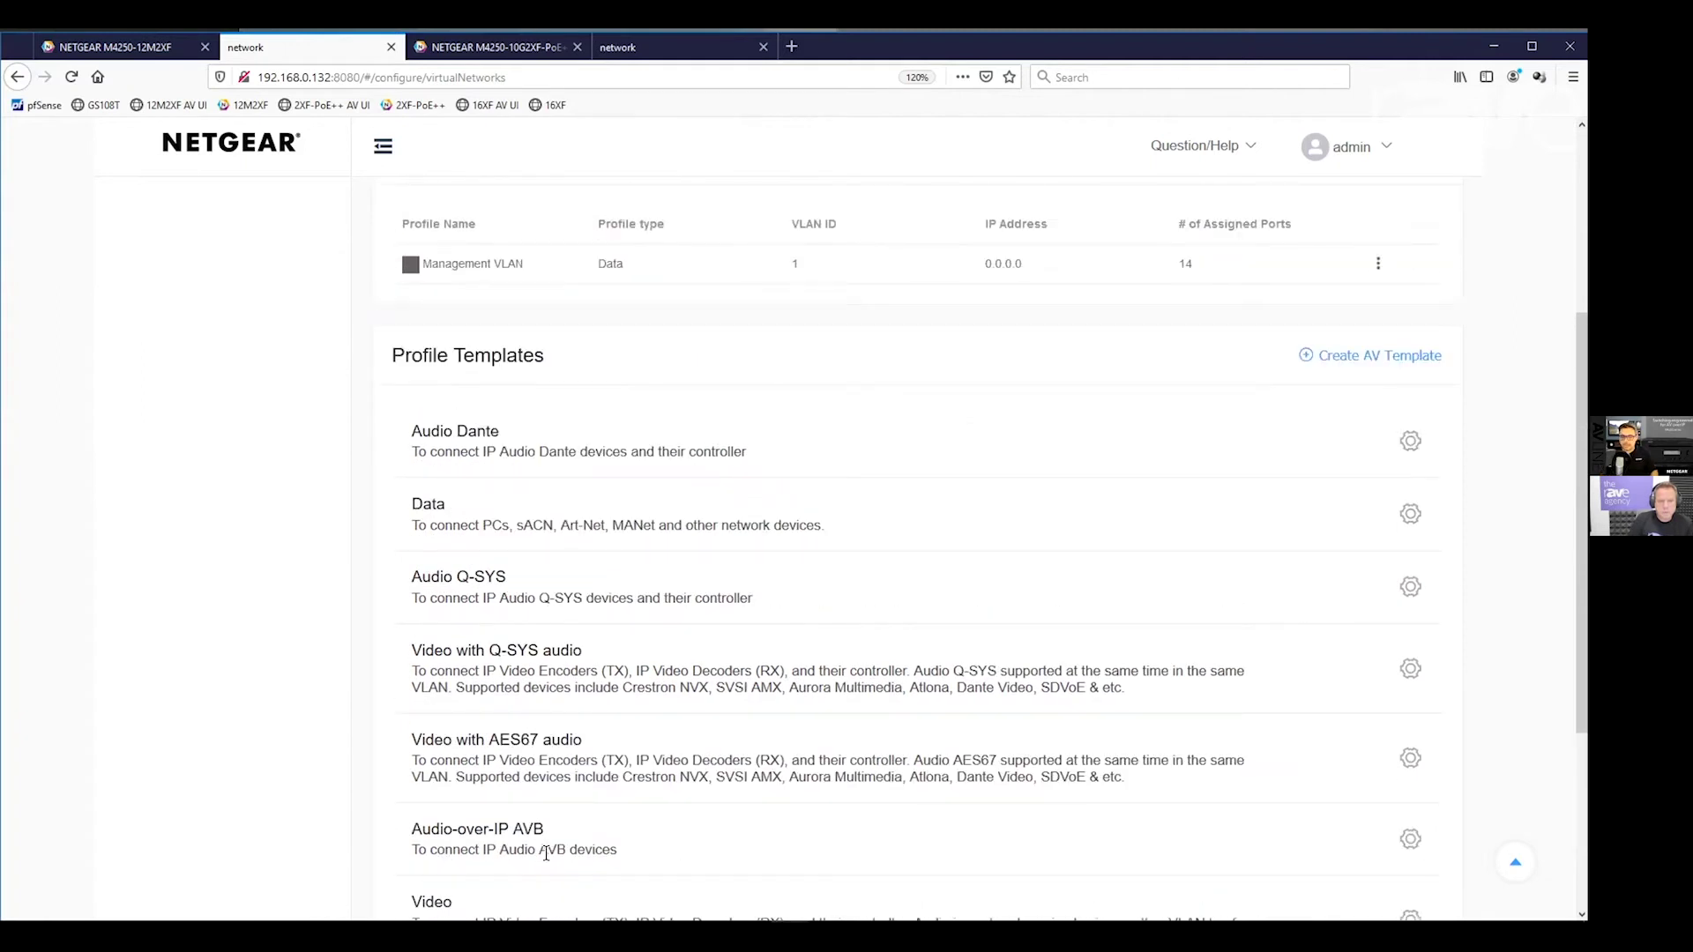
scroll(546, 854, "up", 5)
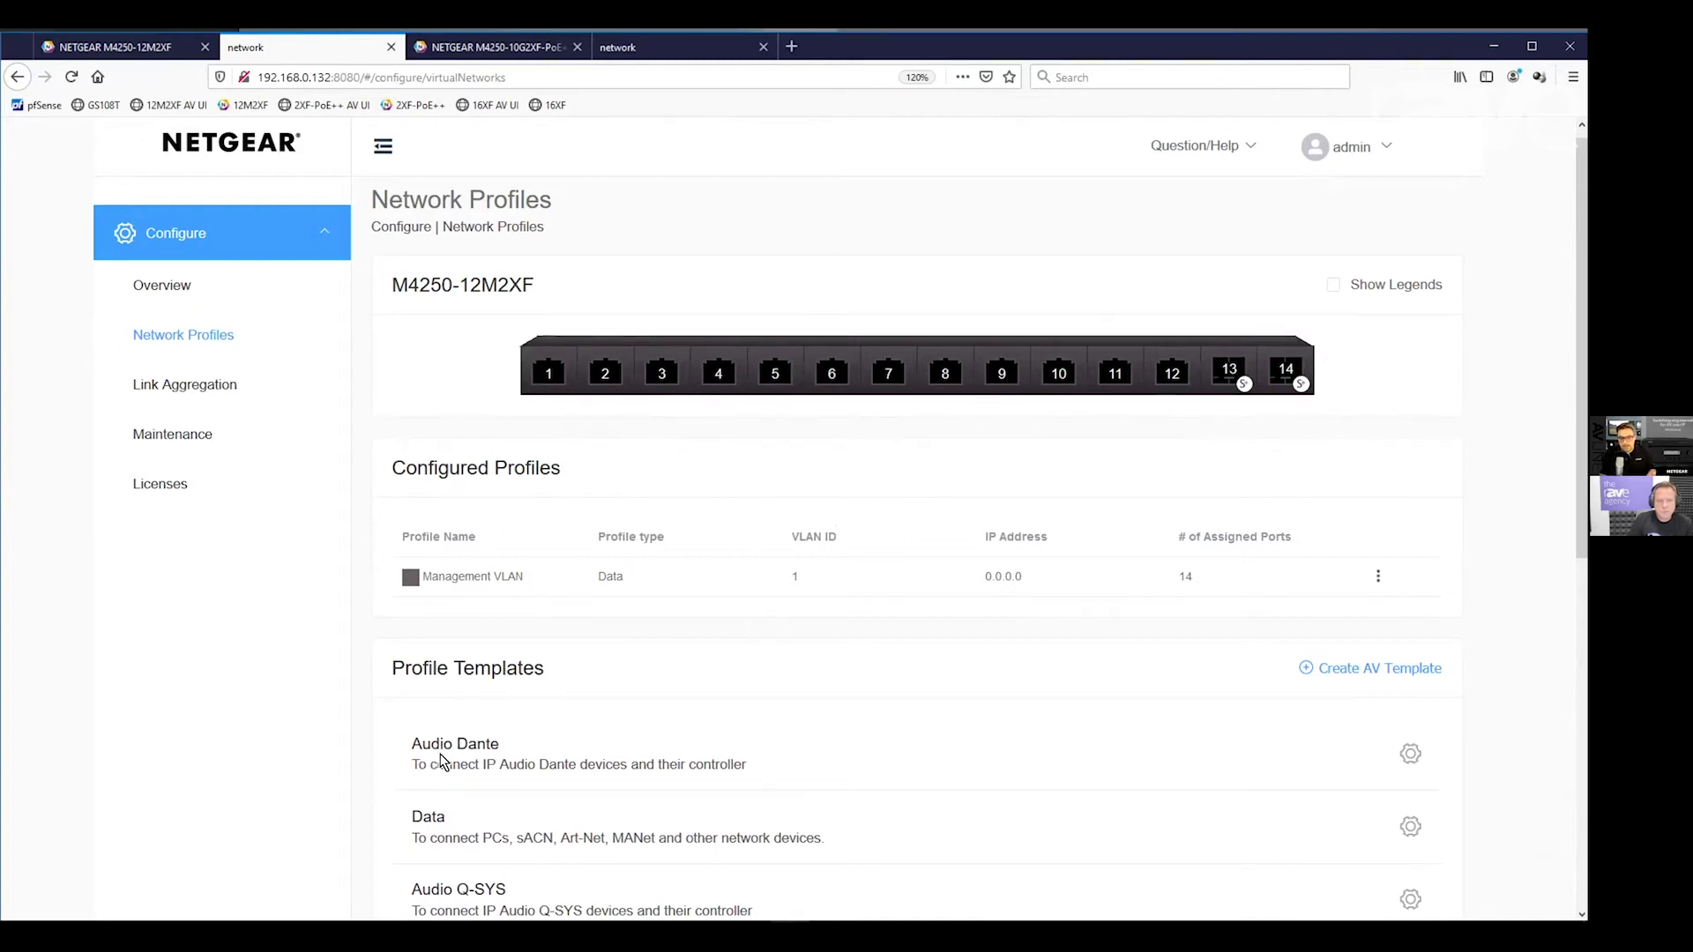
- Start an Audio Dante profile on ports 1–4 named Dante primary
left_click(1404, 756)
left_click(470, 392)
left_click(519, 394)
left_click(567, 388)
left_click(610, 390)
left_click(597, 546)
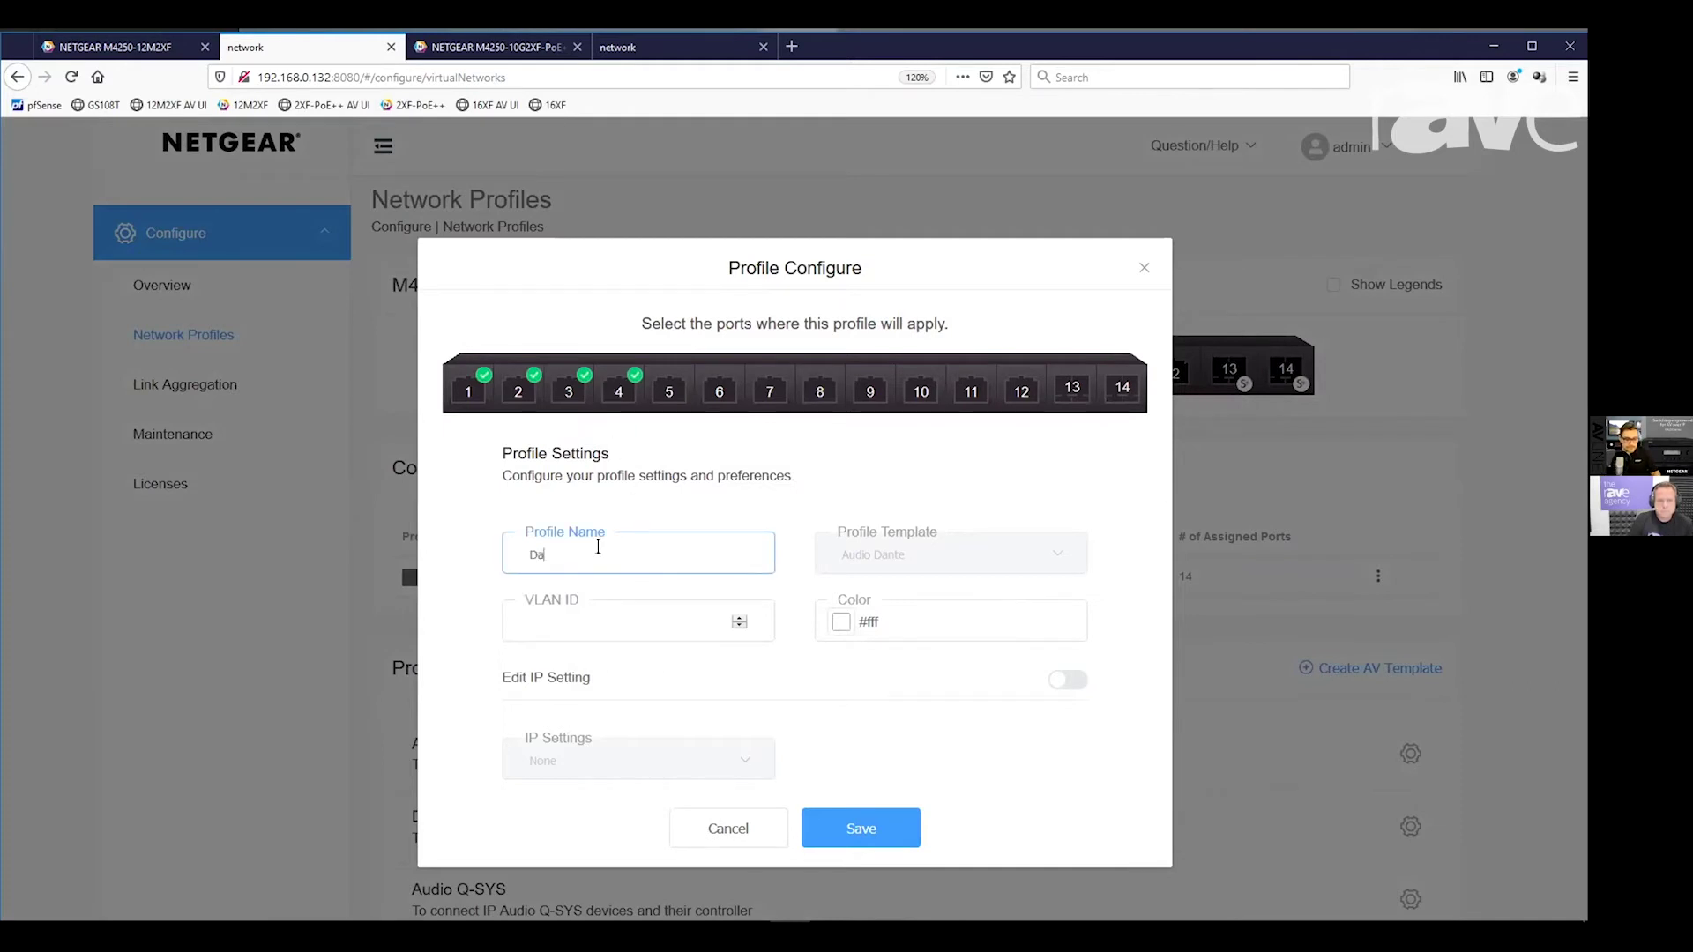
type("Dante primary")
- Give it VLAN 20 and green colour #49C03A, then save the profile
left_click(632, 623)
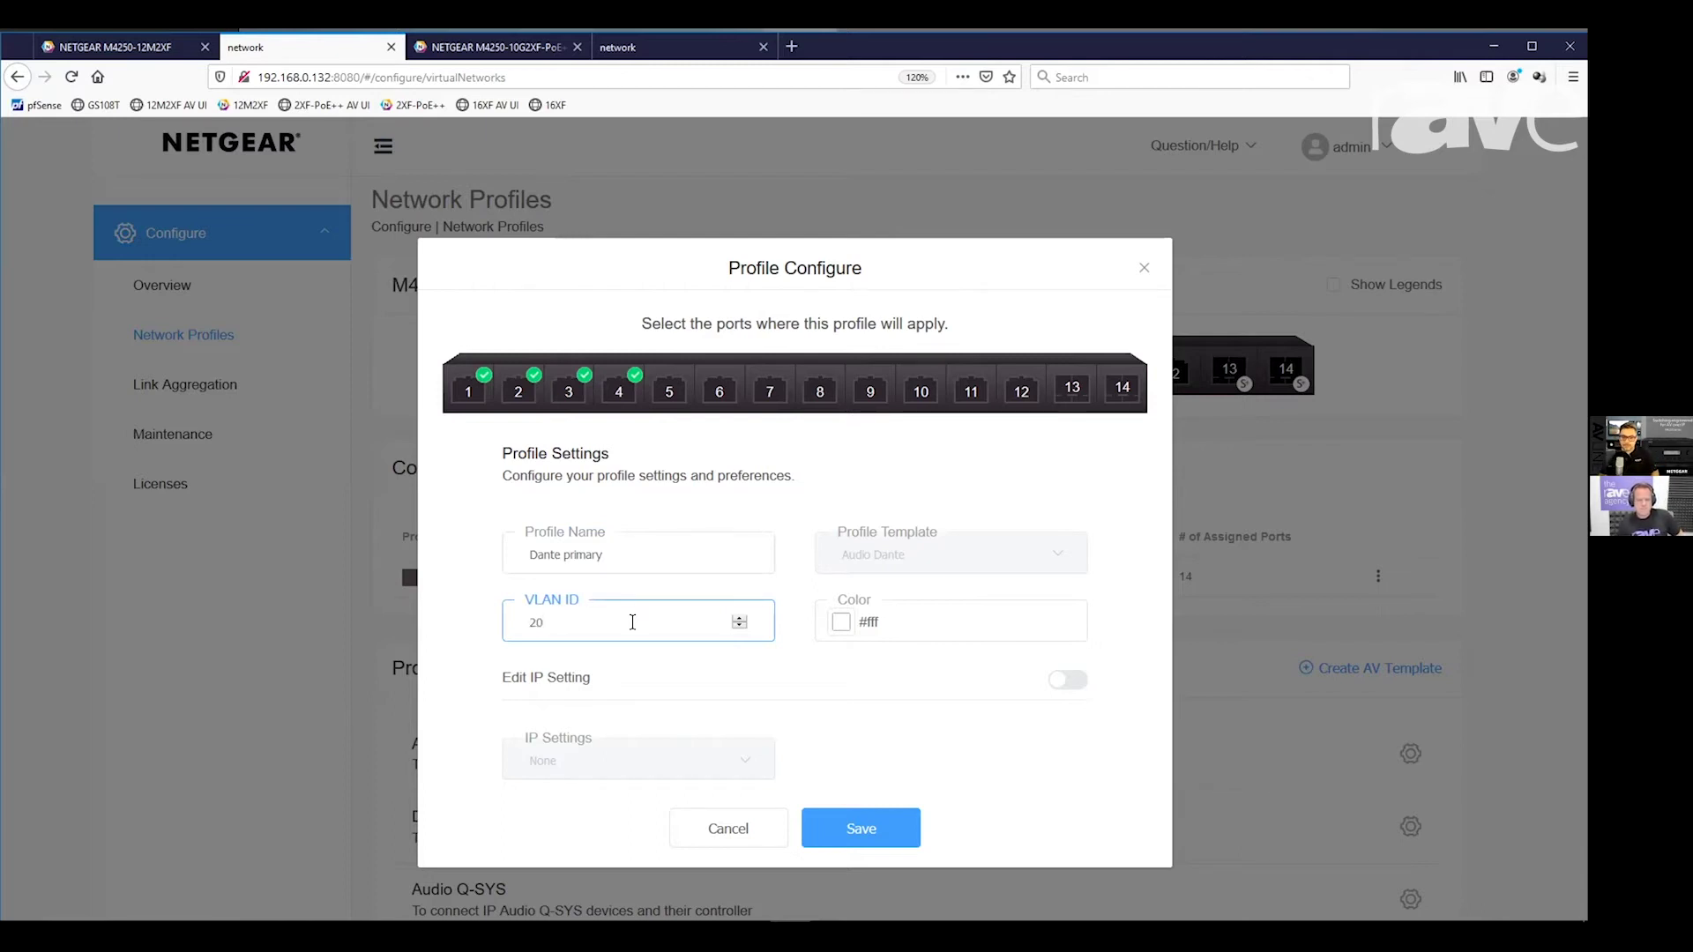
left_click(848, 628)
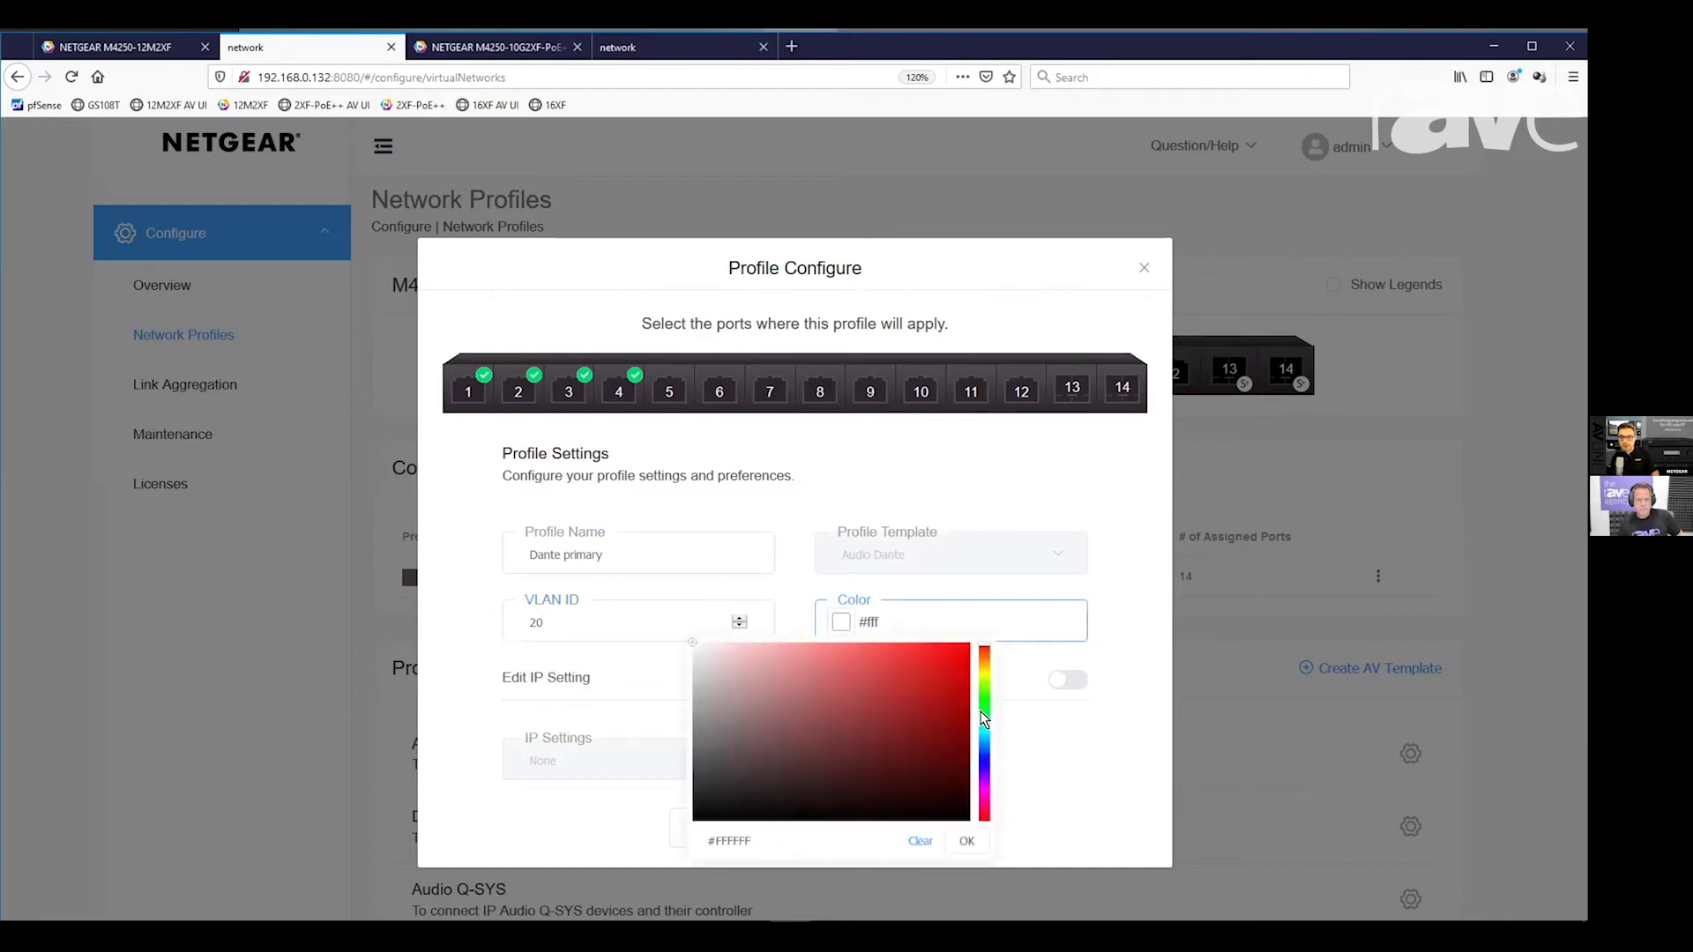
left_click(984, 698)
left_click(889, 692)
left_click(966, 841)
left_click(917, 832)
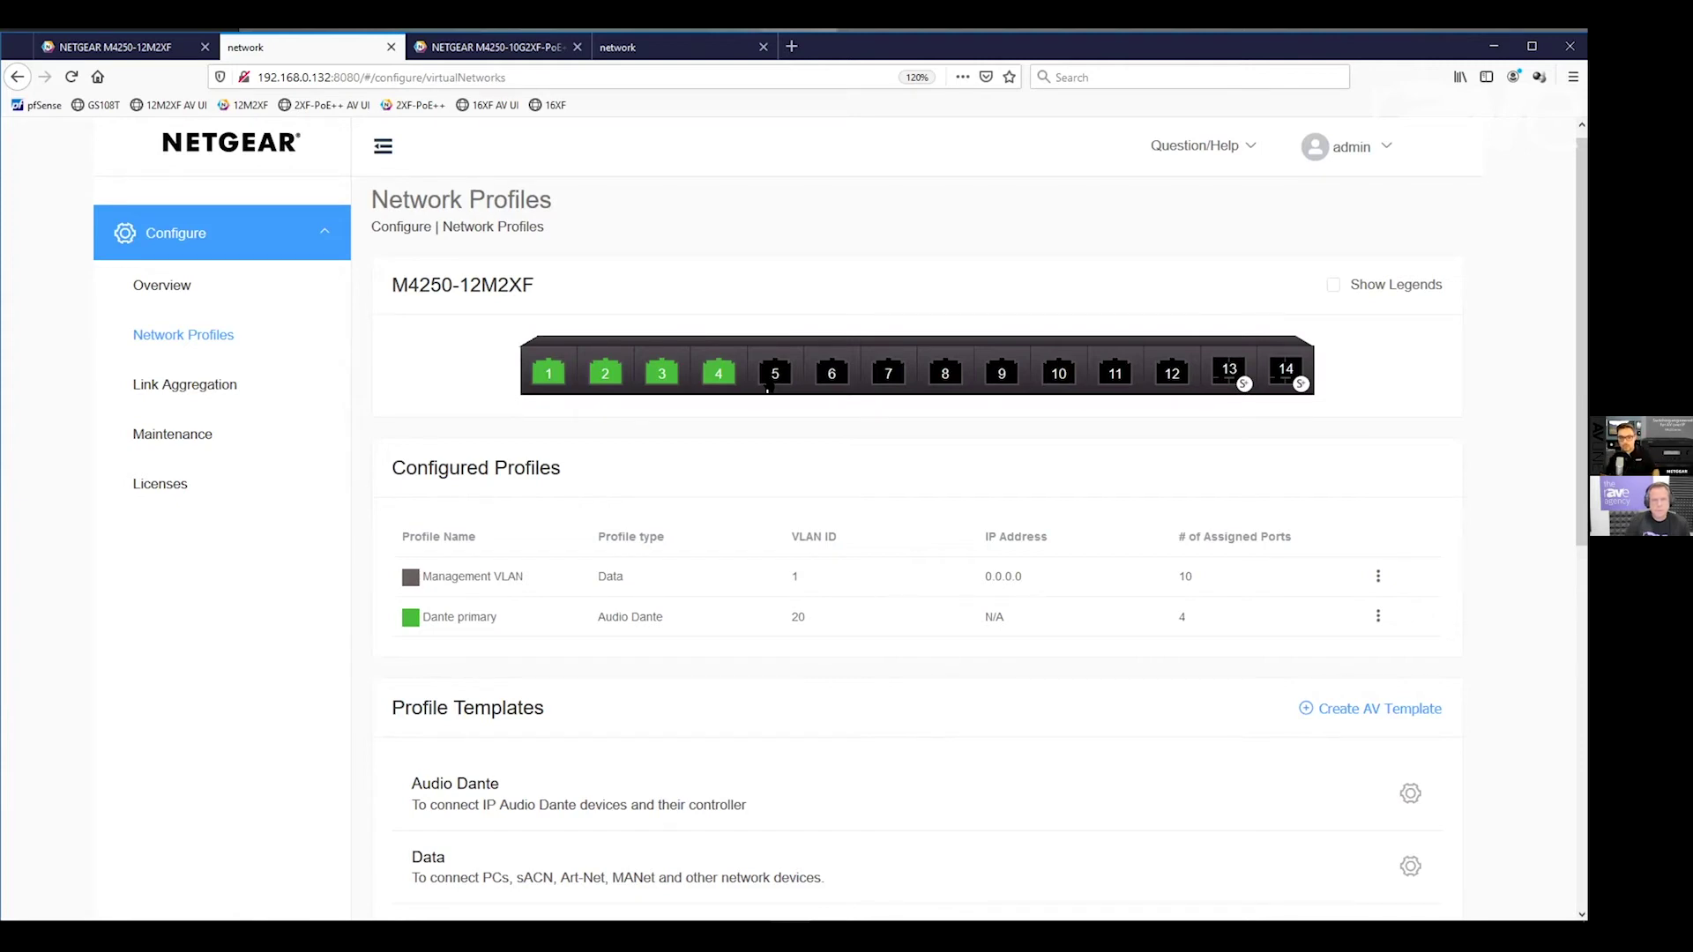
- Start a Video template profile covering ports 5–8
scroll(768, 389, "down", 1)
scroll(772, 384, "down", 2)
scroll(757, 556, "down", 4)
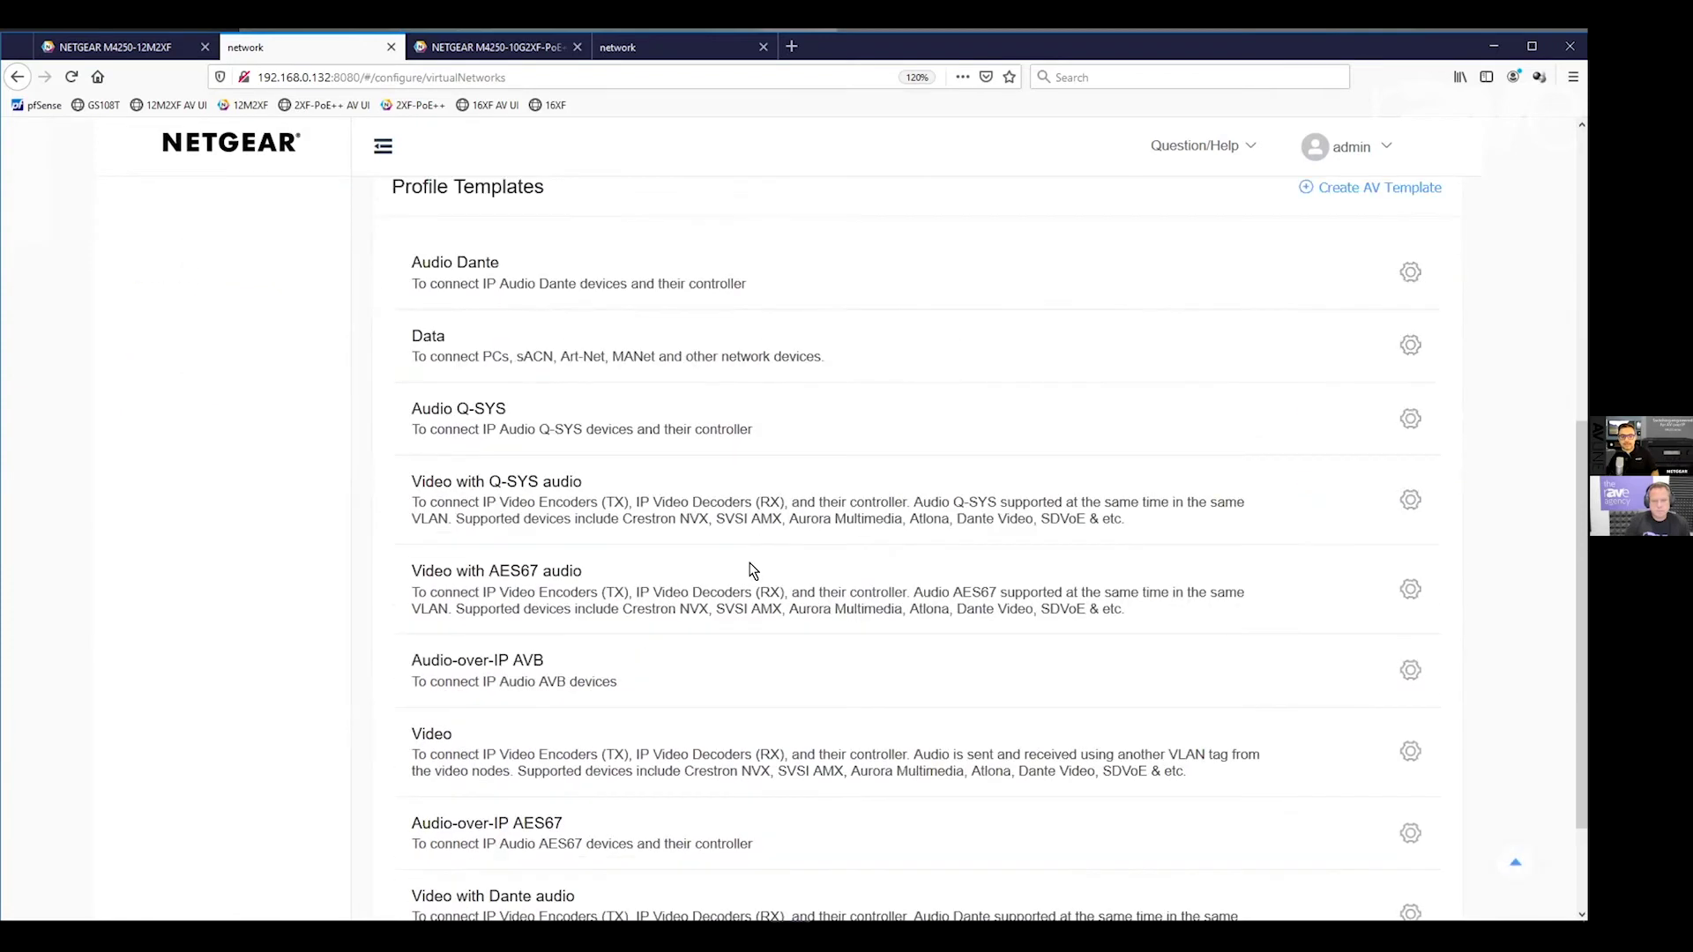
left_click(1409, 752)
left_click(666, 394)
left_click(719, 399)
left_click(763, 399)
left_click(819, 397)
- Name the profile Dante AV and set VLAN ID 10
left_click(619, 551)
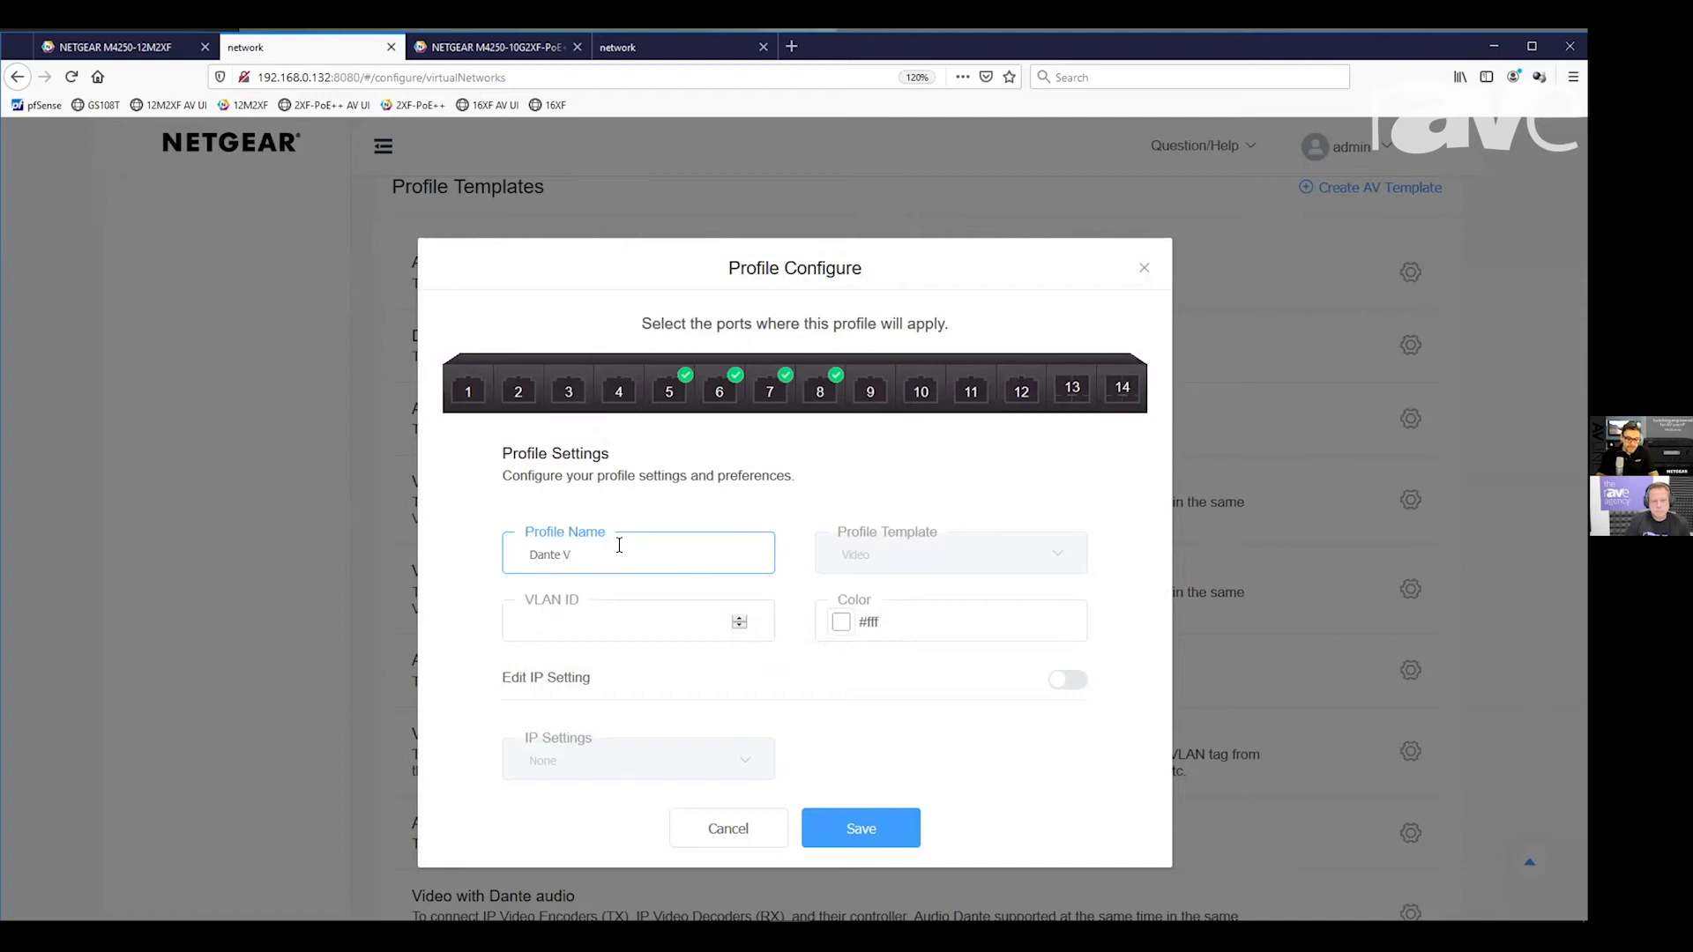
type("Dante AC")
key("BackSpace")
type("V")
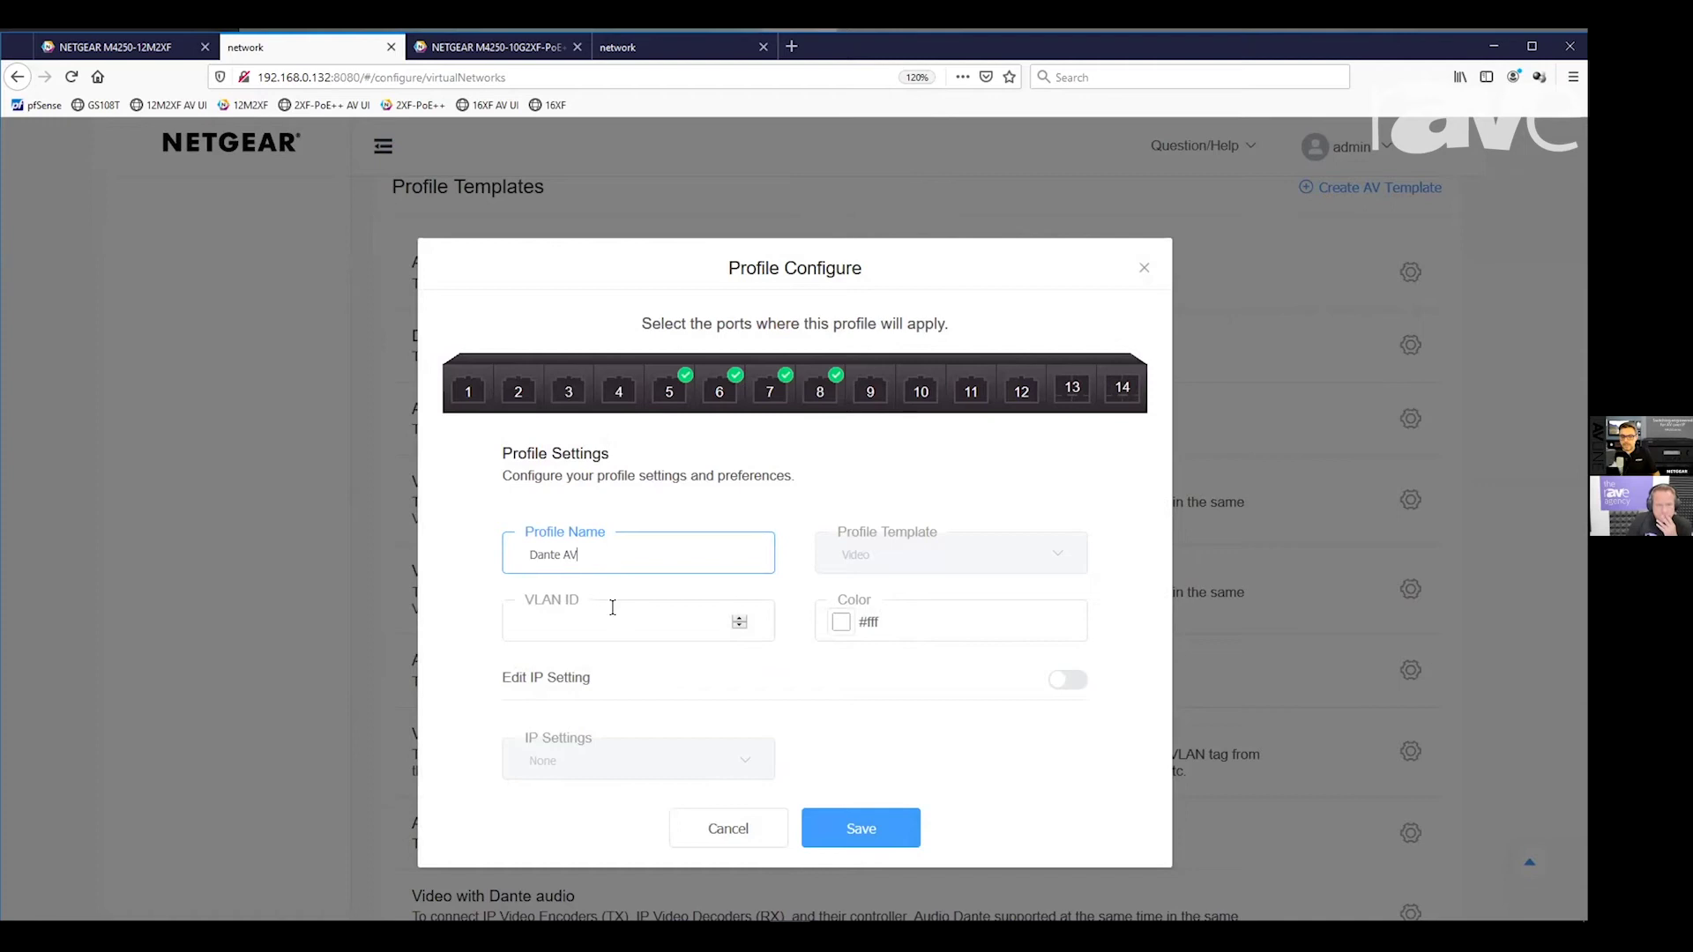
left_click(640, 622)
type("10")
- Choose light blue #73B8D9 as its colour and save the profile
left_click(840, 623)
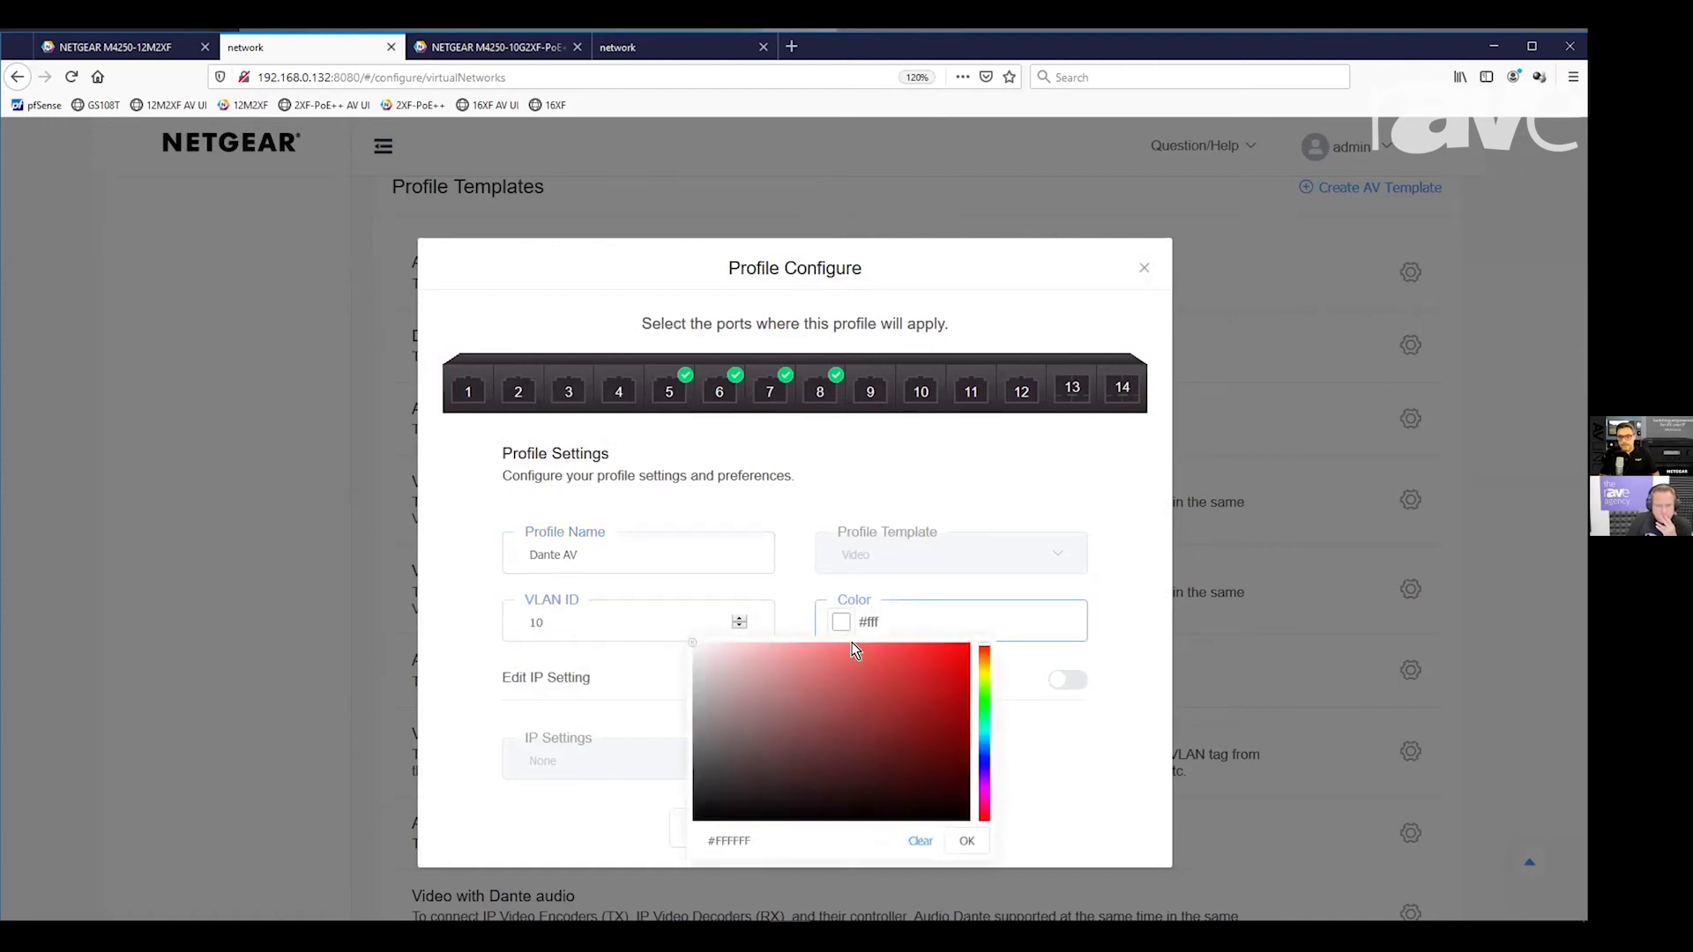
left_click(983, 741)
left_click(838, 672)
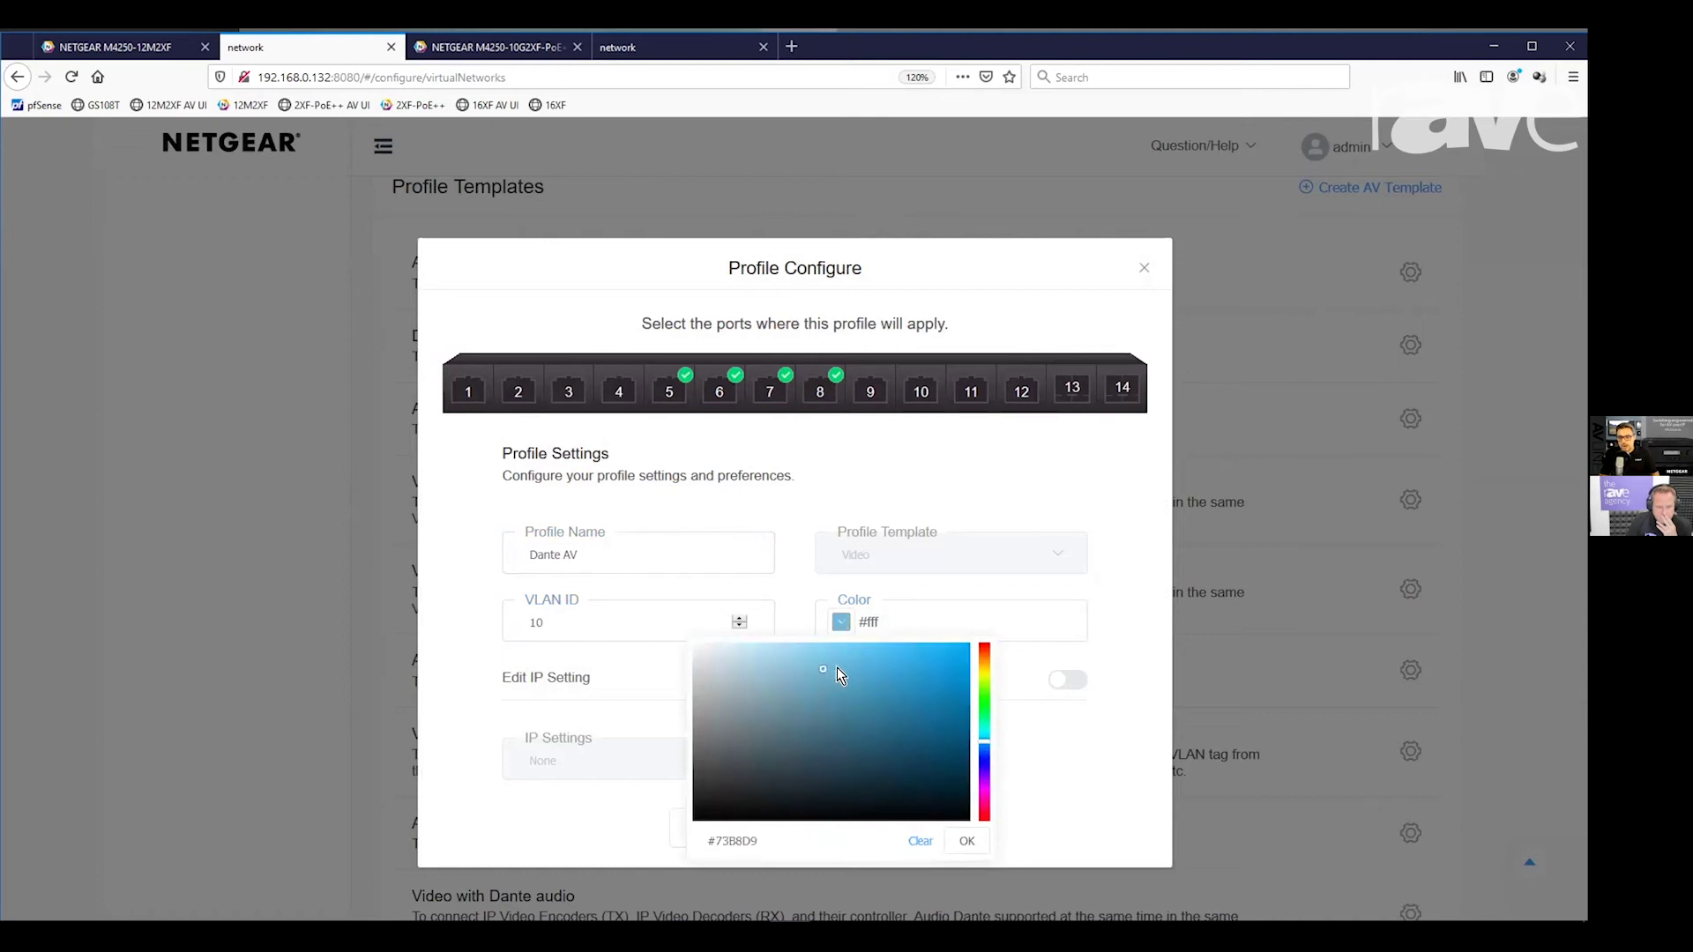
left_click(967, 841)
left_click(869, 822)
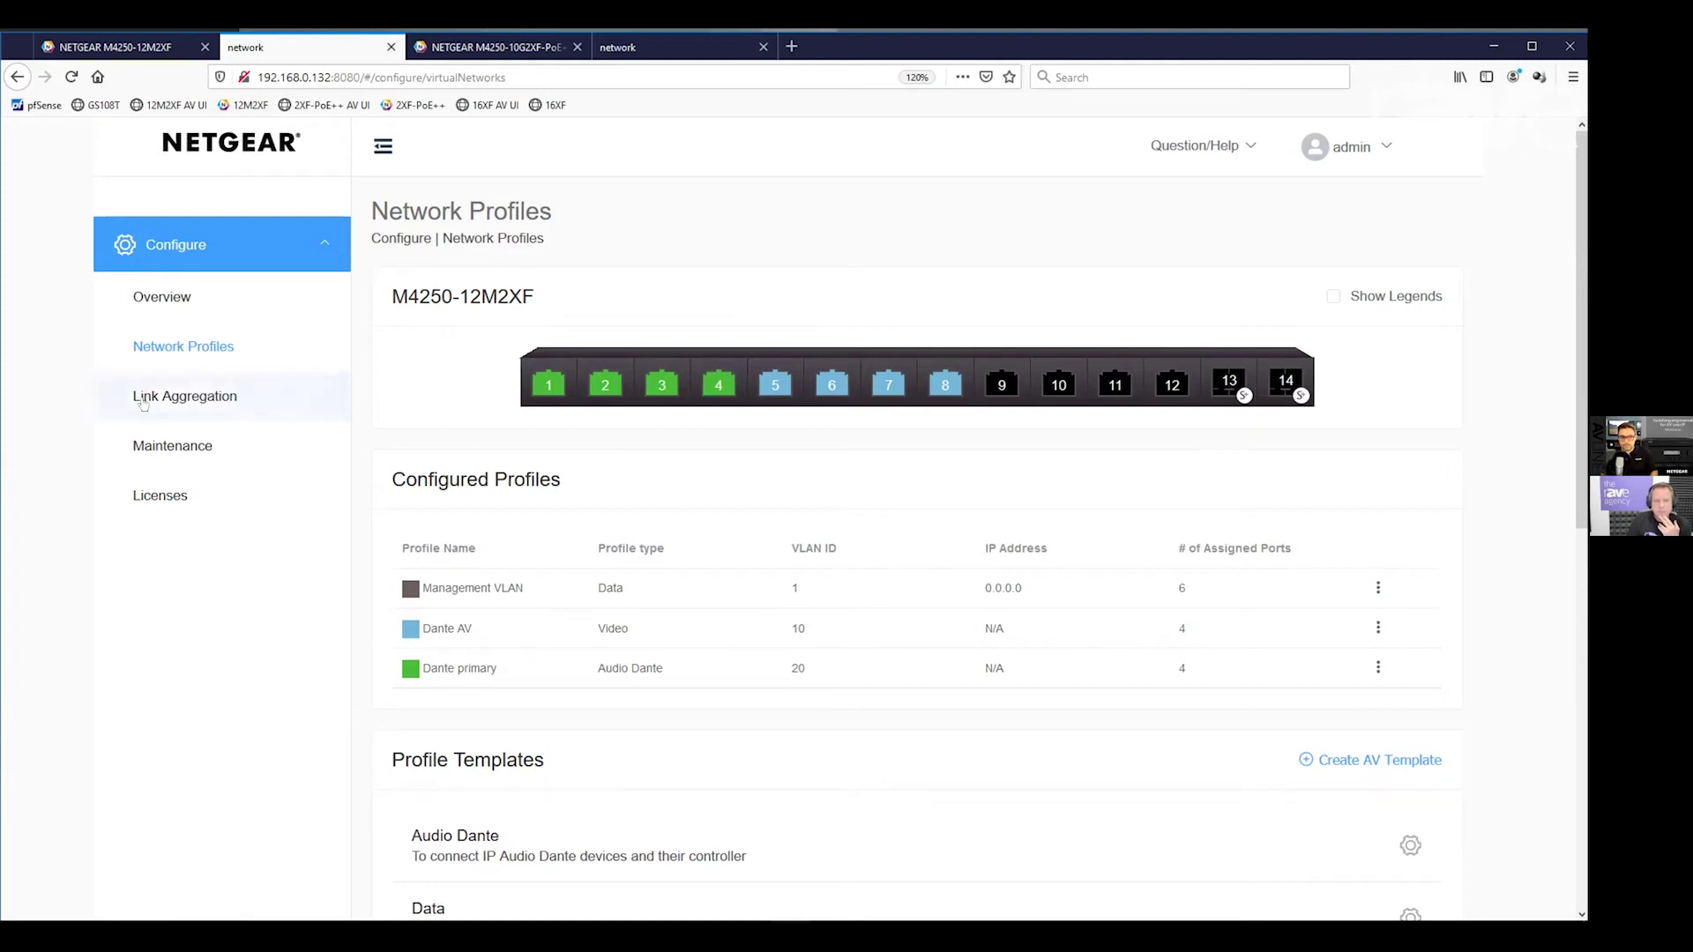
- Create a new LAG named lag on ports 13 and 14
left_click(199, 408)
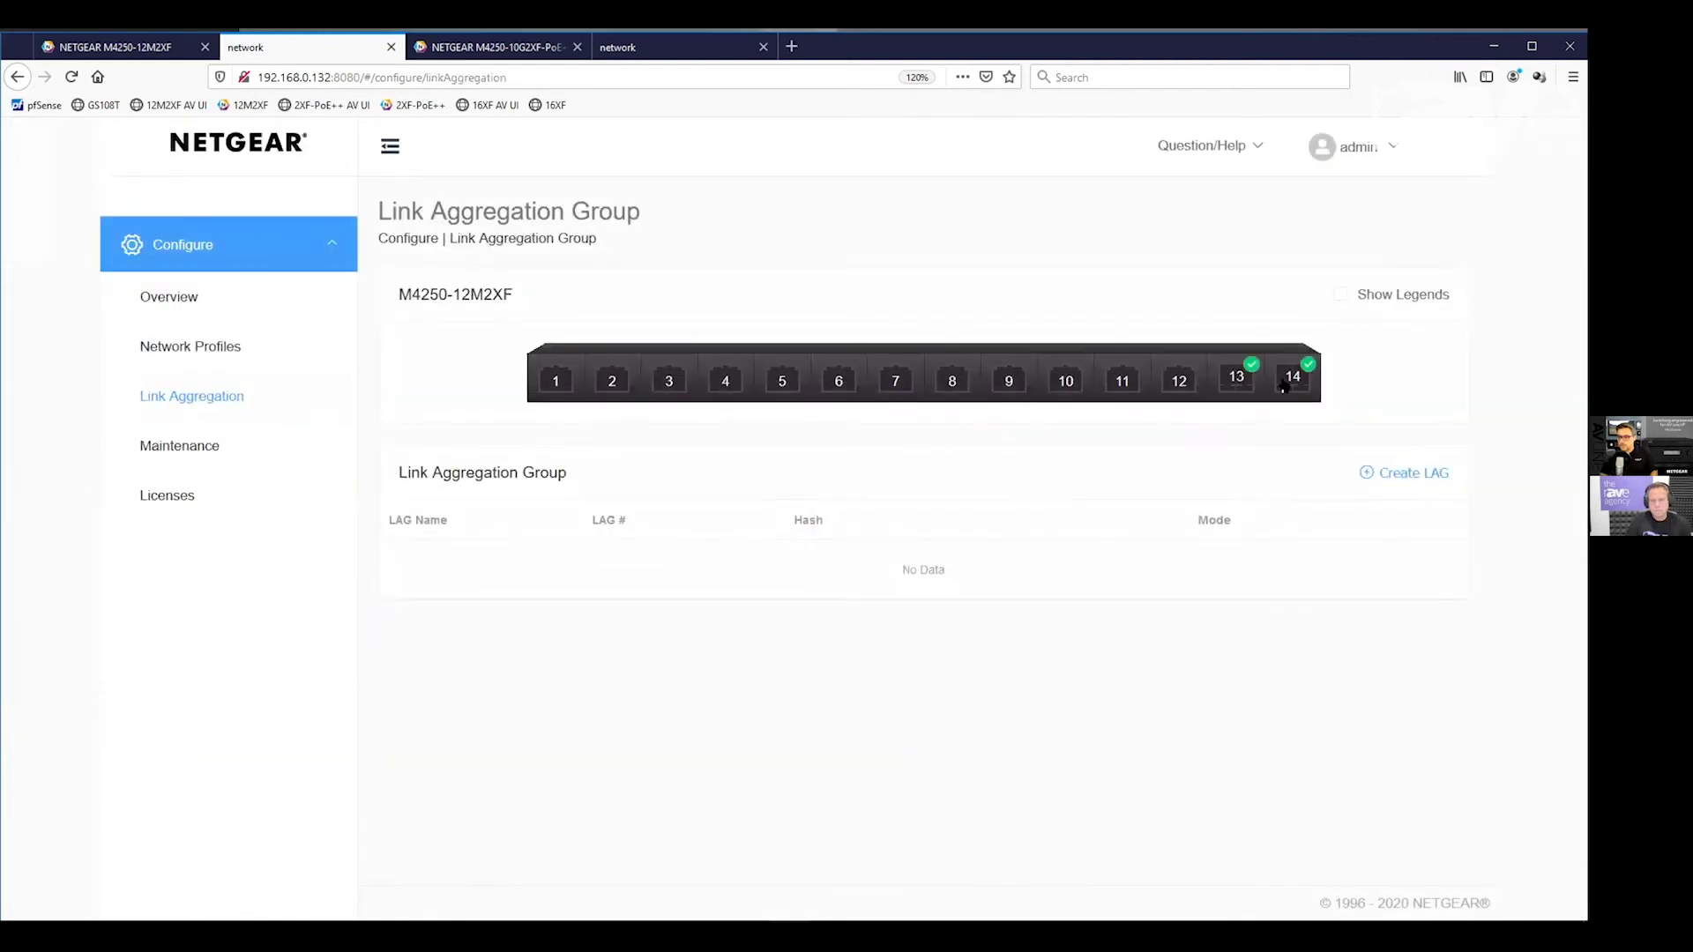
left_click(1404, 477)
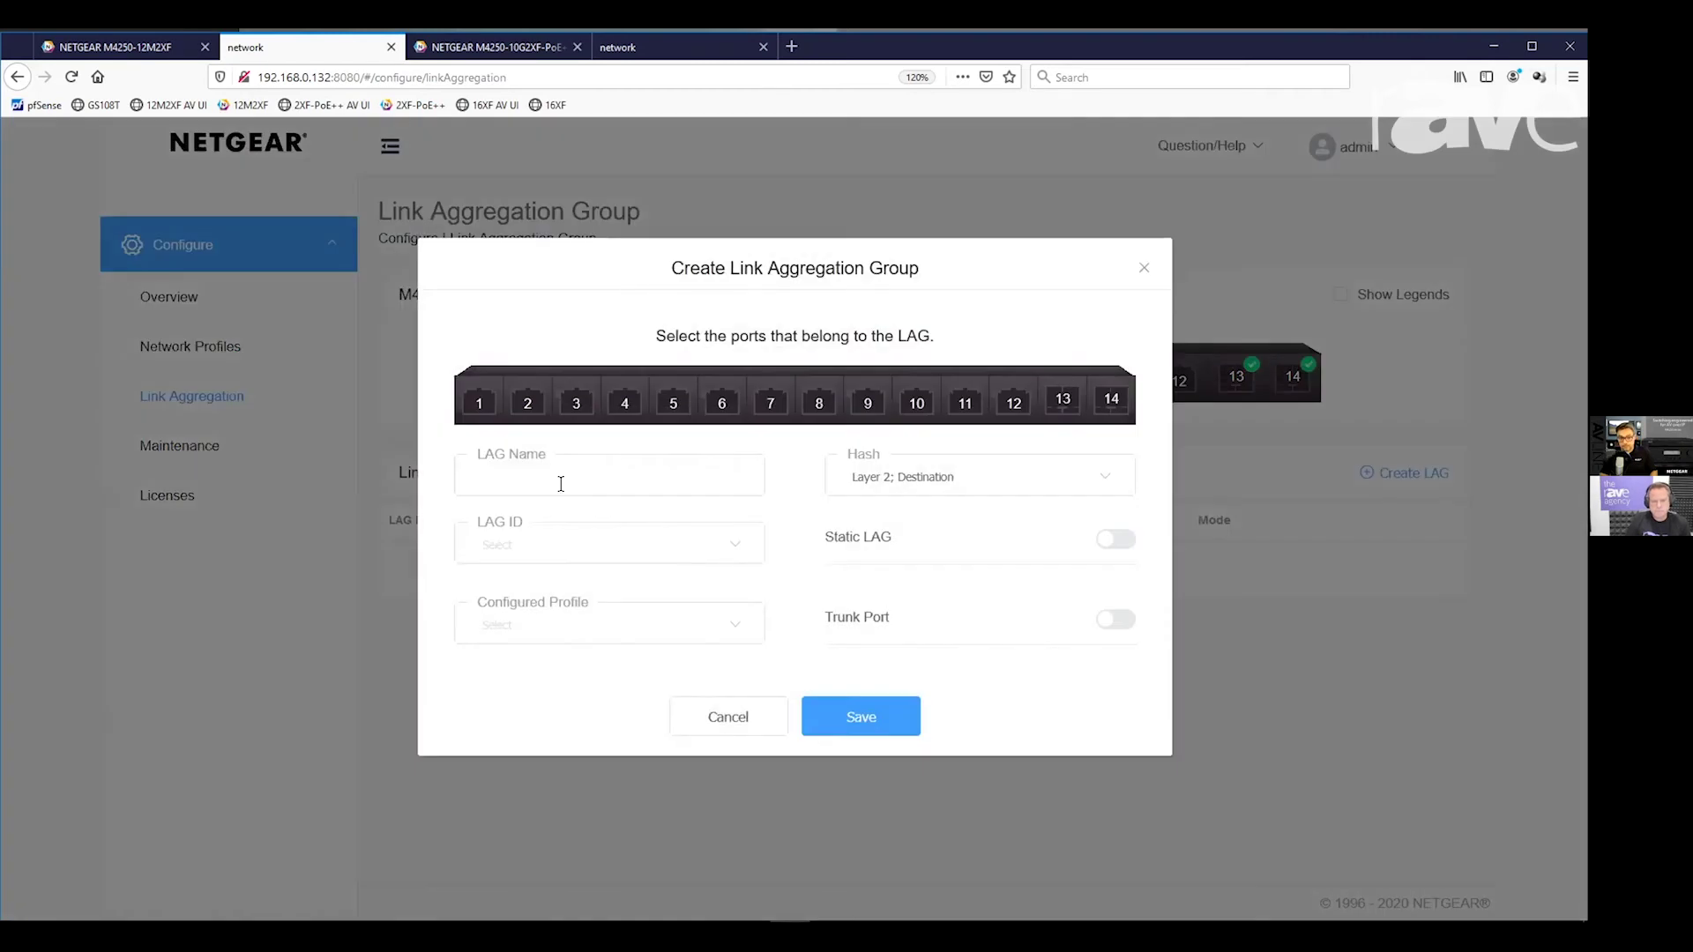
left_click(1060, 409)
left_click(1106, 407)
left_click(503, 480)
type("lag")
- Set LAG ID 1, make it a trunk with Management VLAN, save, and return to Network Profiles
left_click(536, 553)
left_click(525, 600)
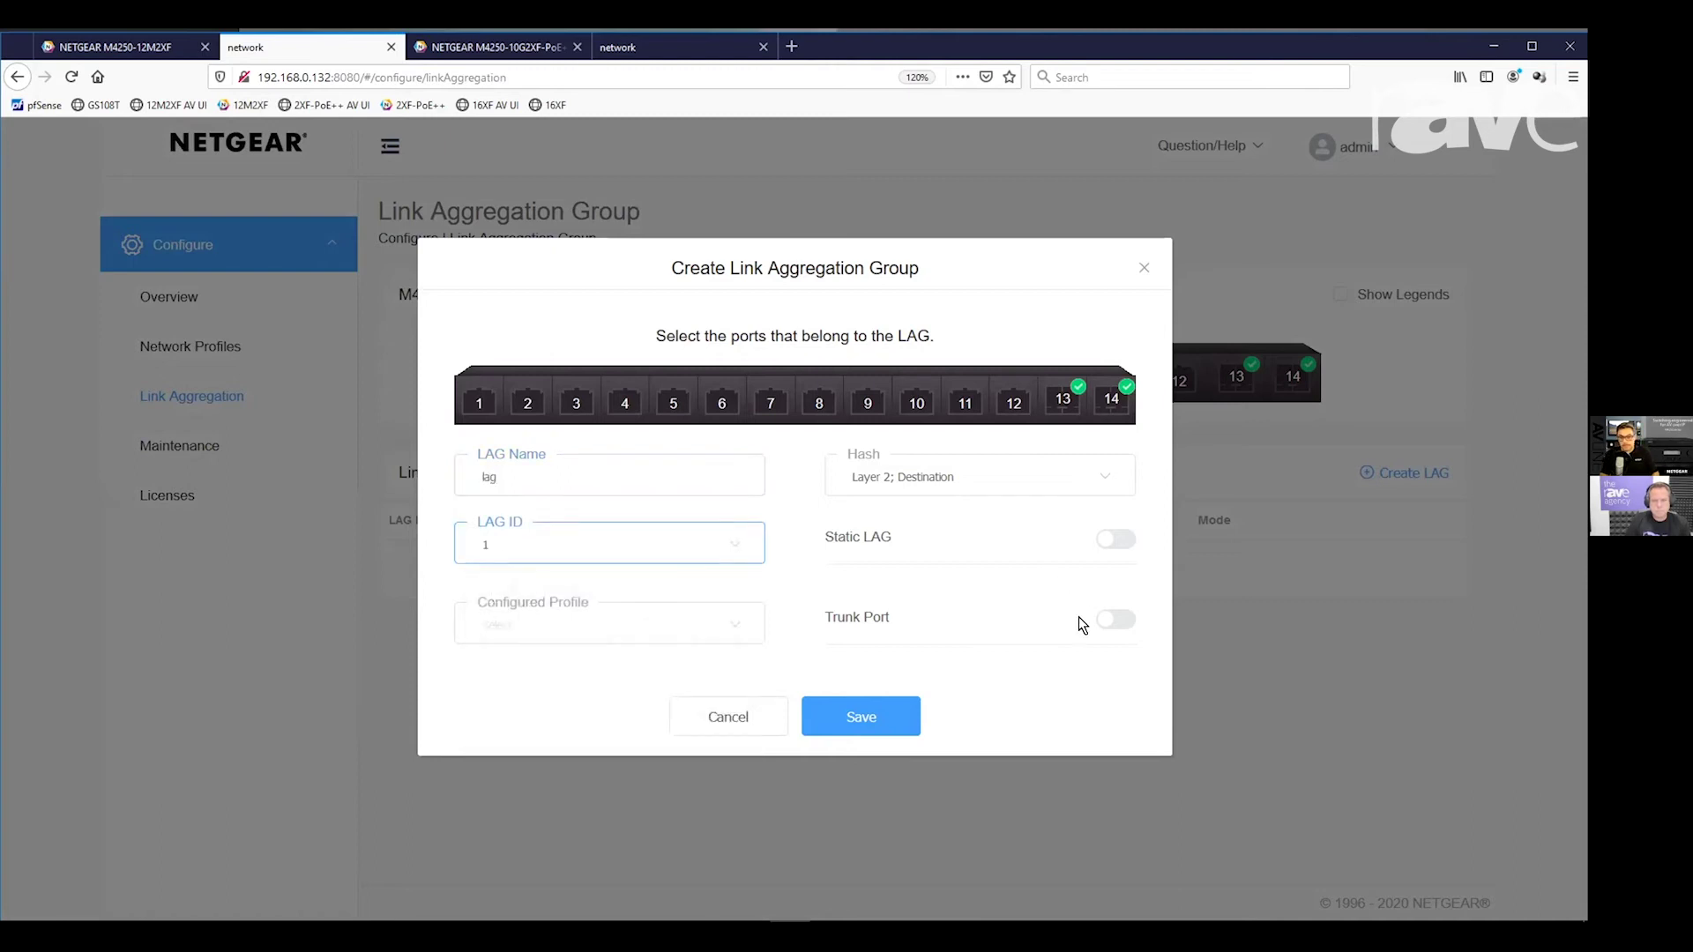
left_click(1117, 619)
left_click(721, 623)
left_click(603, 676)
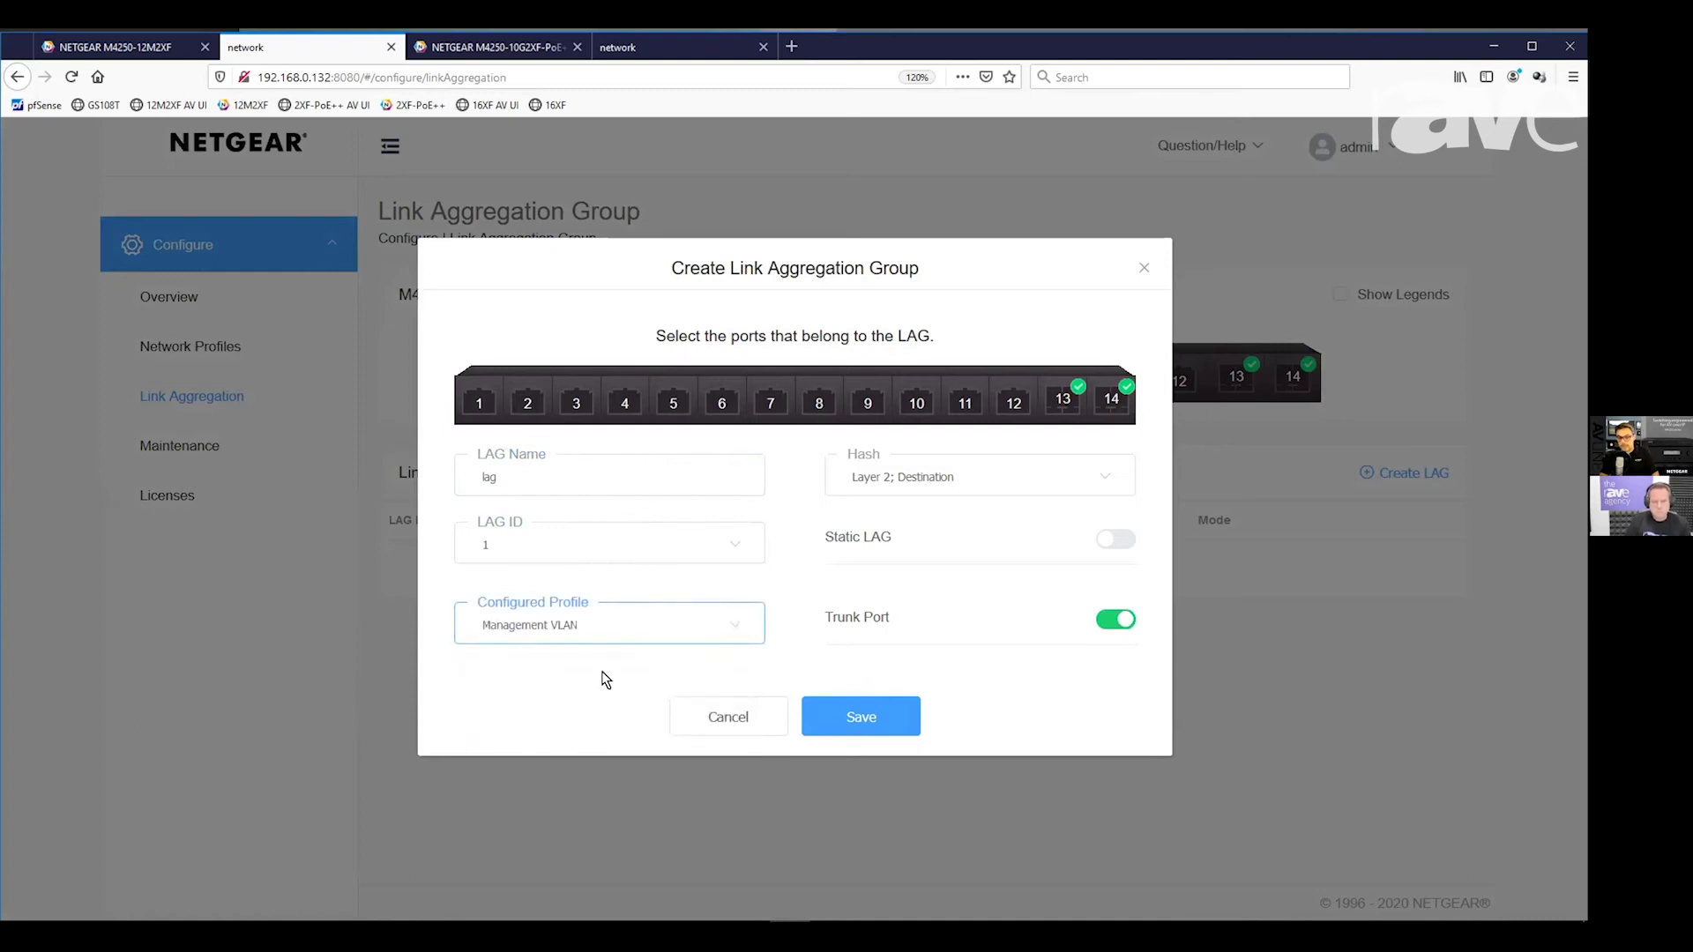
left_click(838, 727)
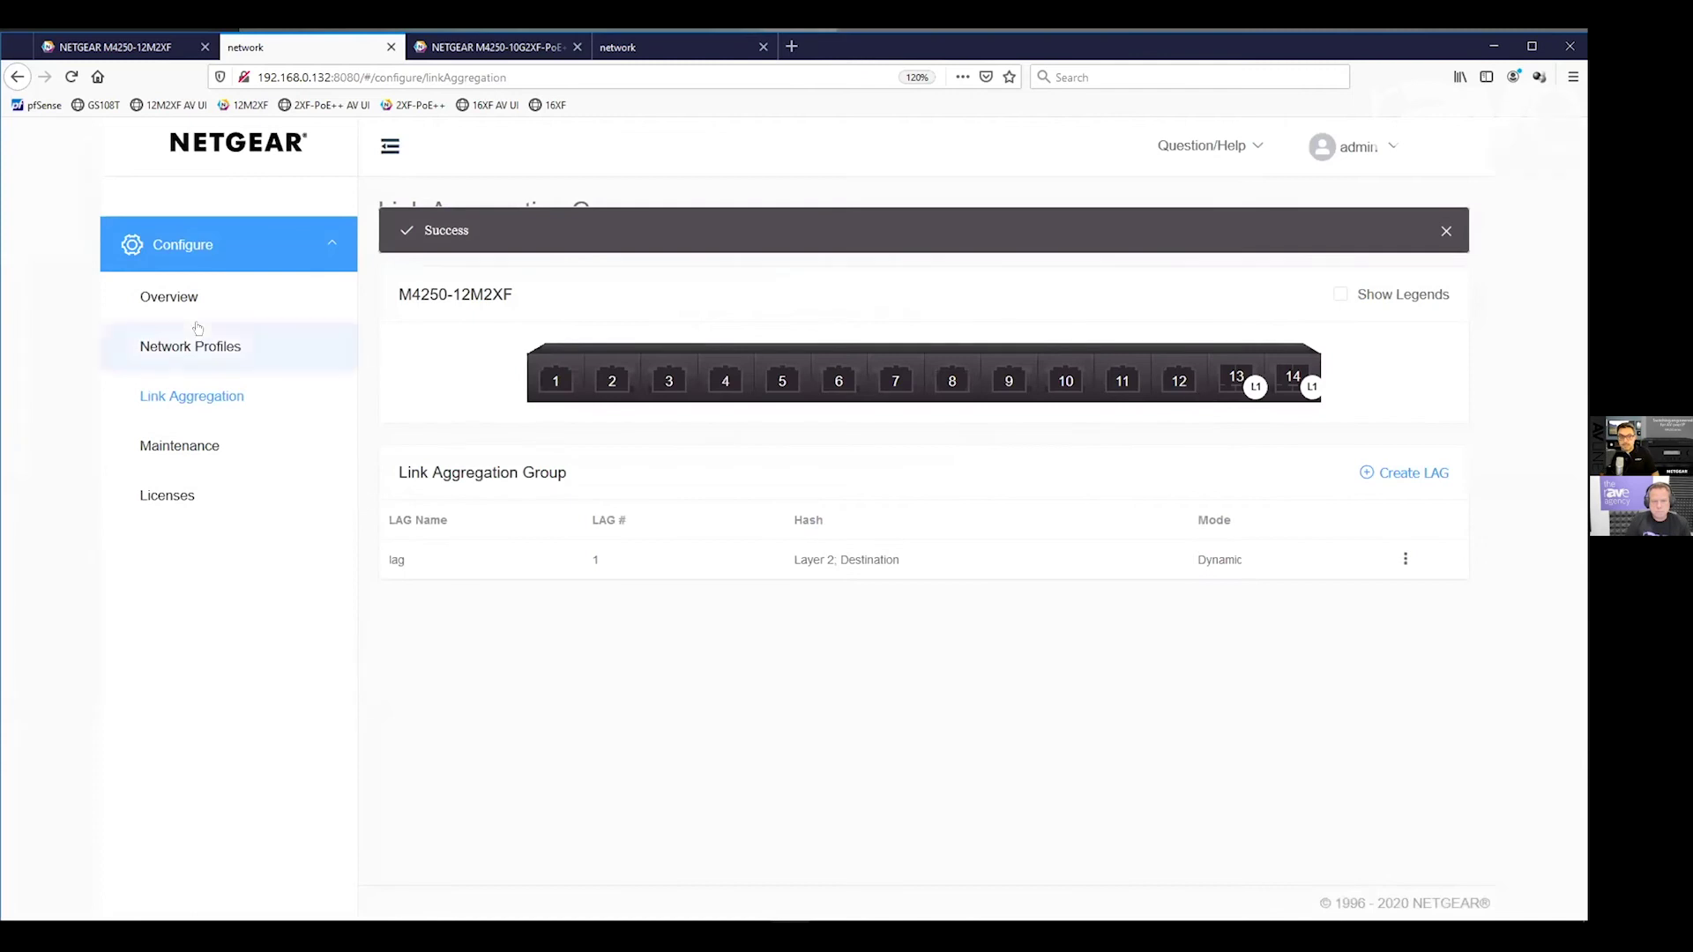
left_click(189, 347)
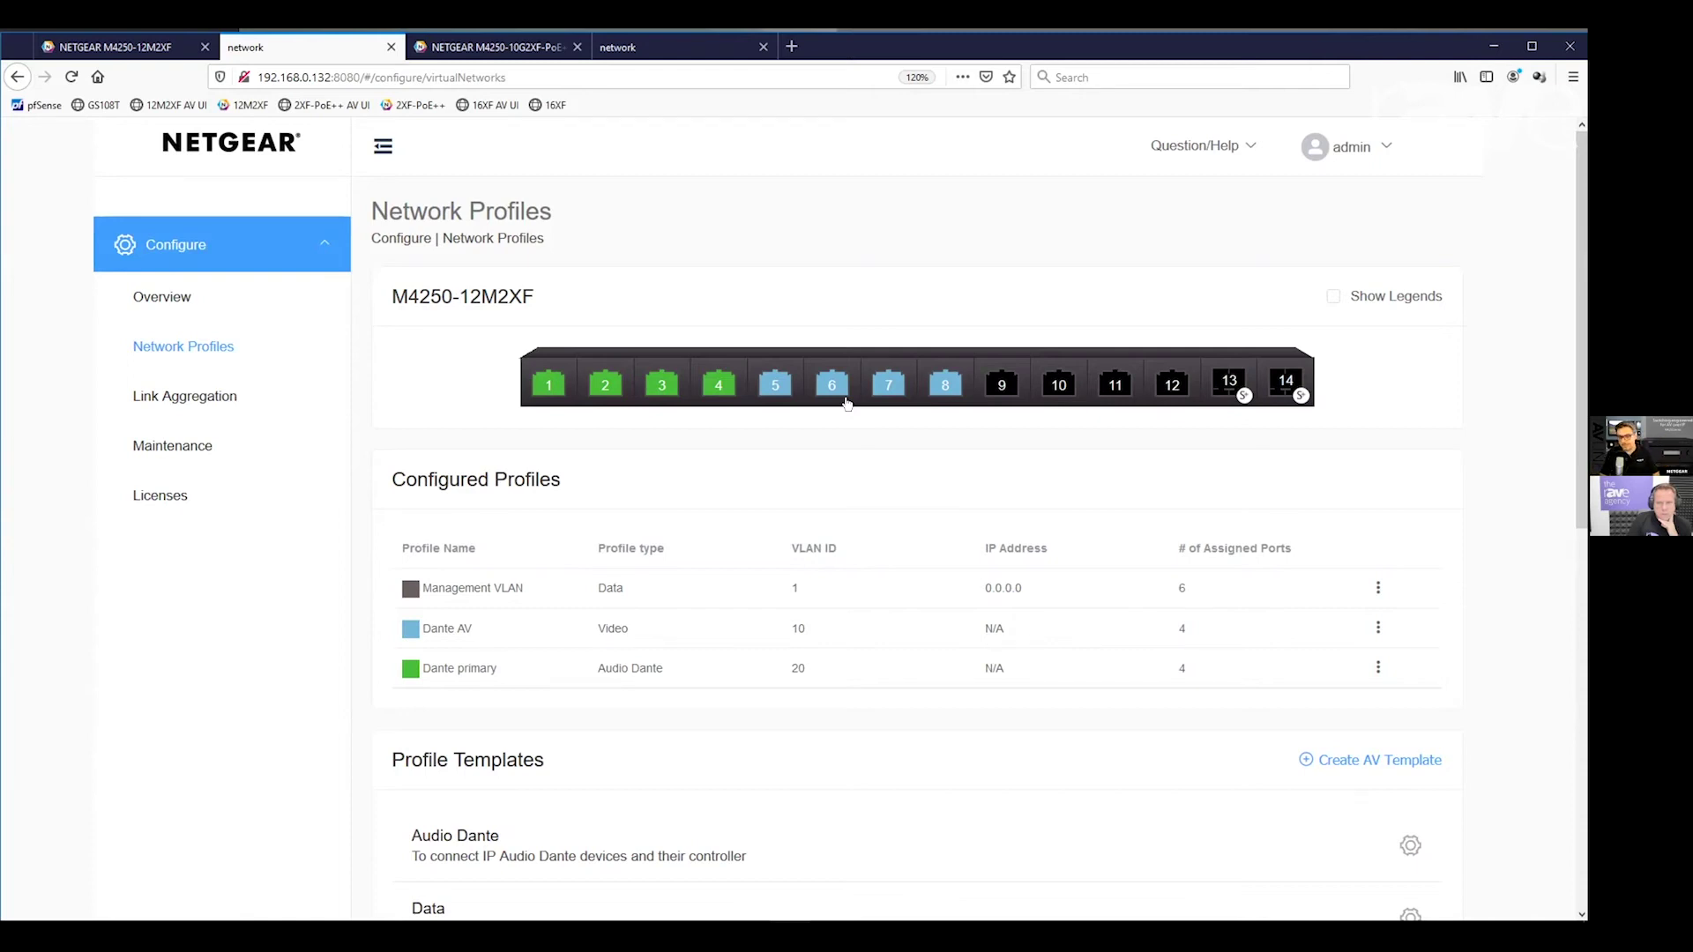
scroll(855, 620, "down", 2)
scroll(856, 620, "down", 6)
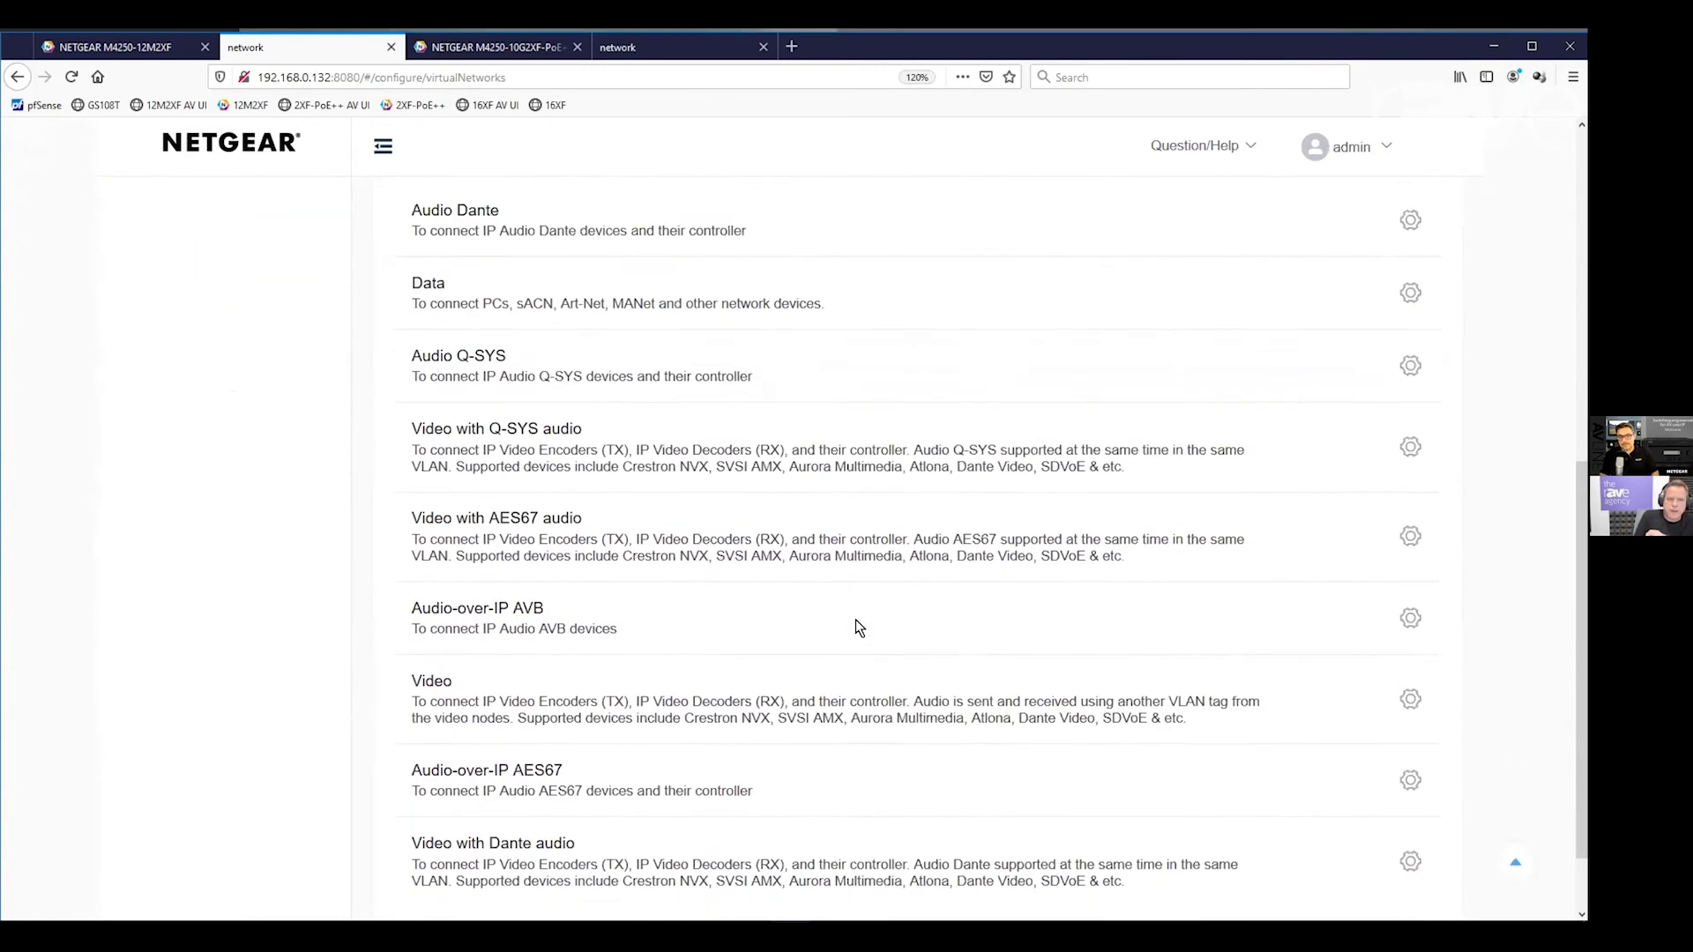
scroll(855, 626, "up", 1)
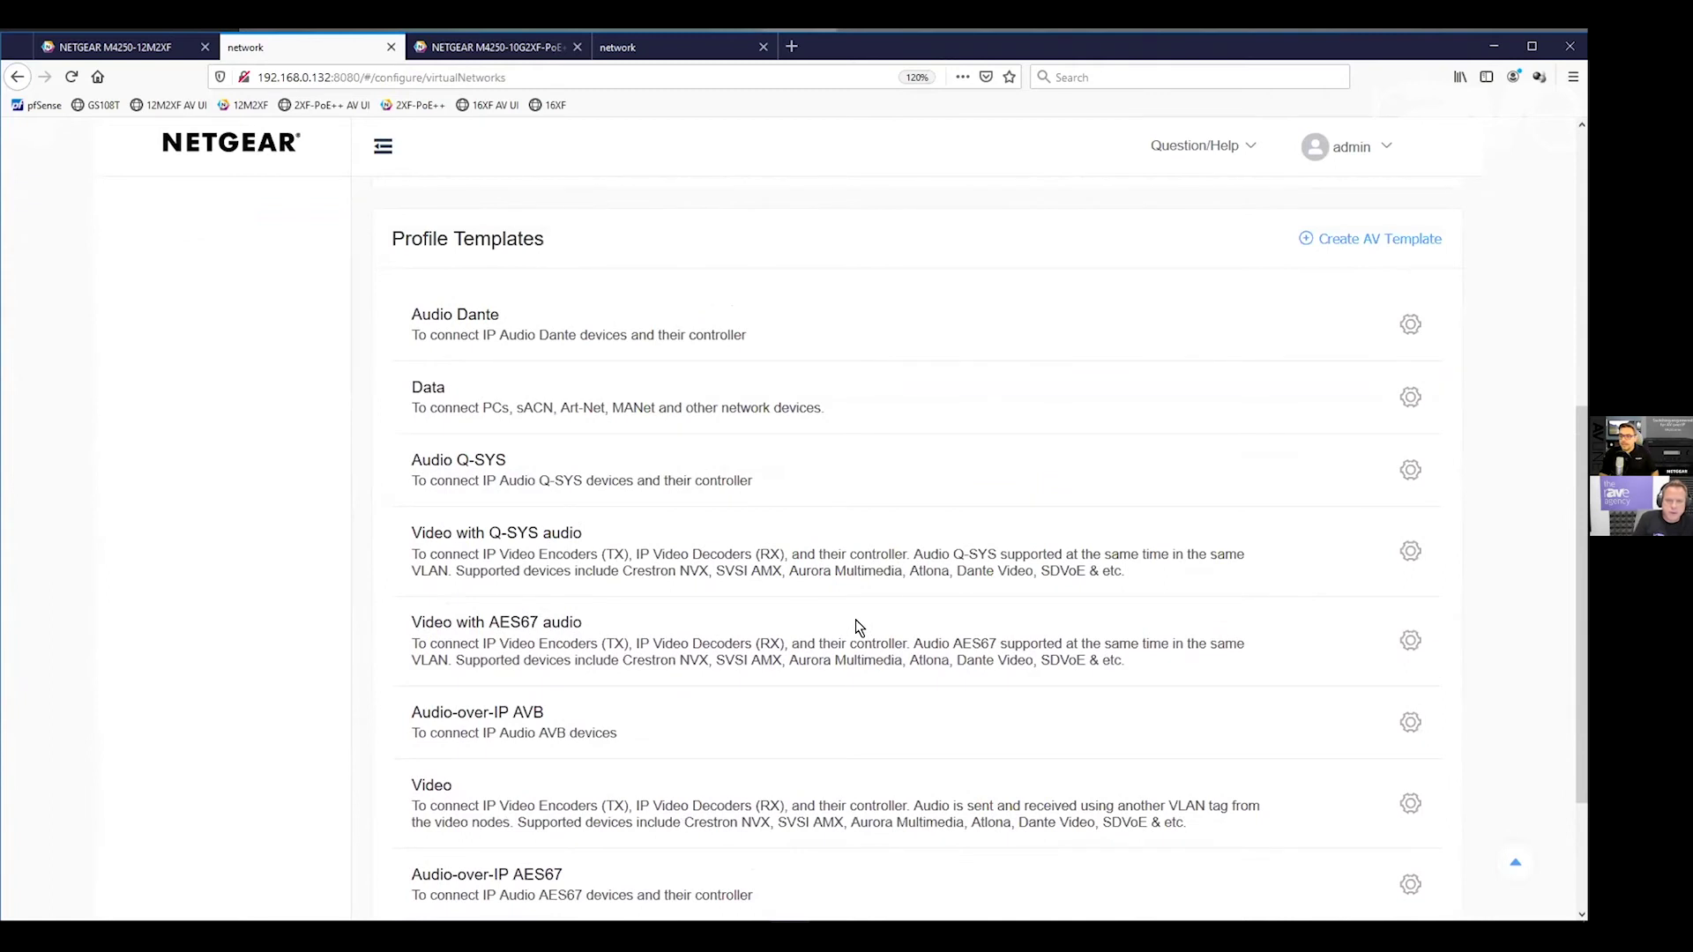
scroll(855, 626, "up", 3)
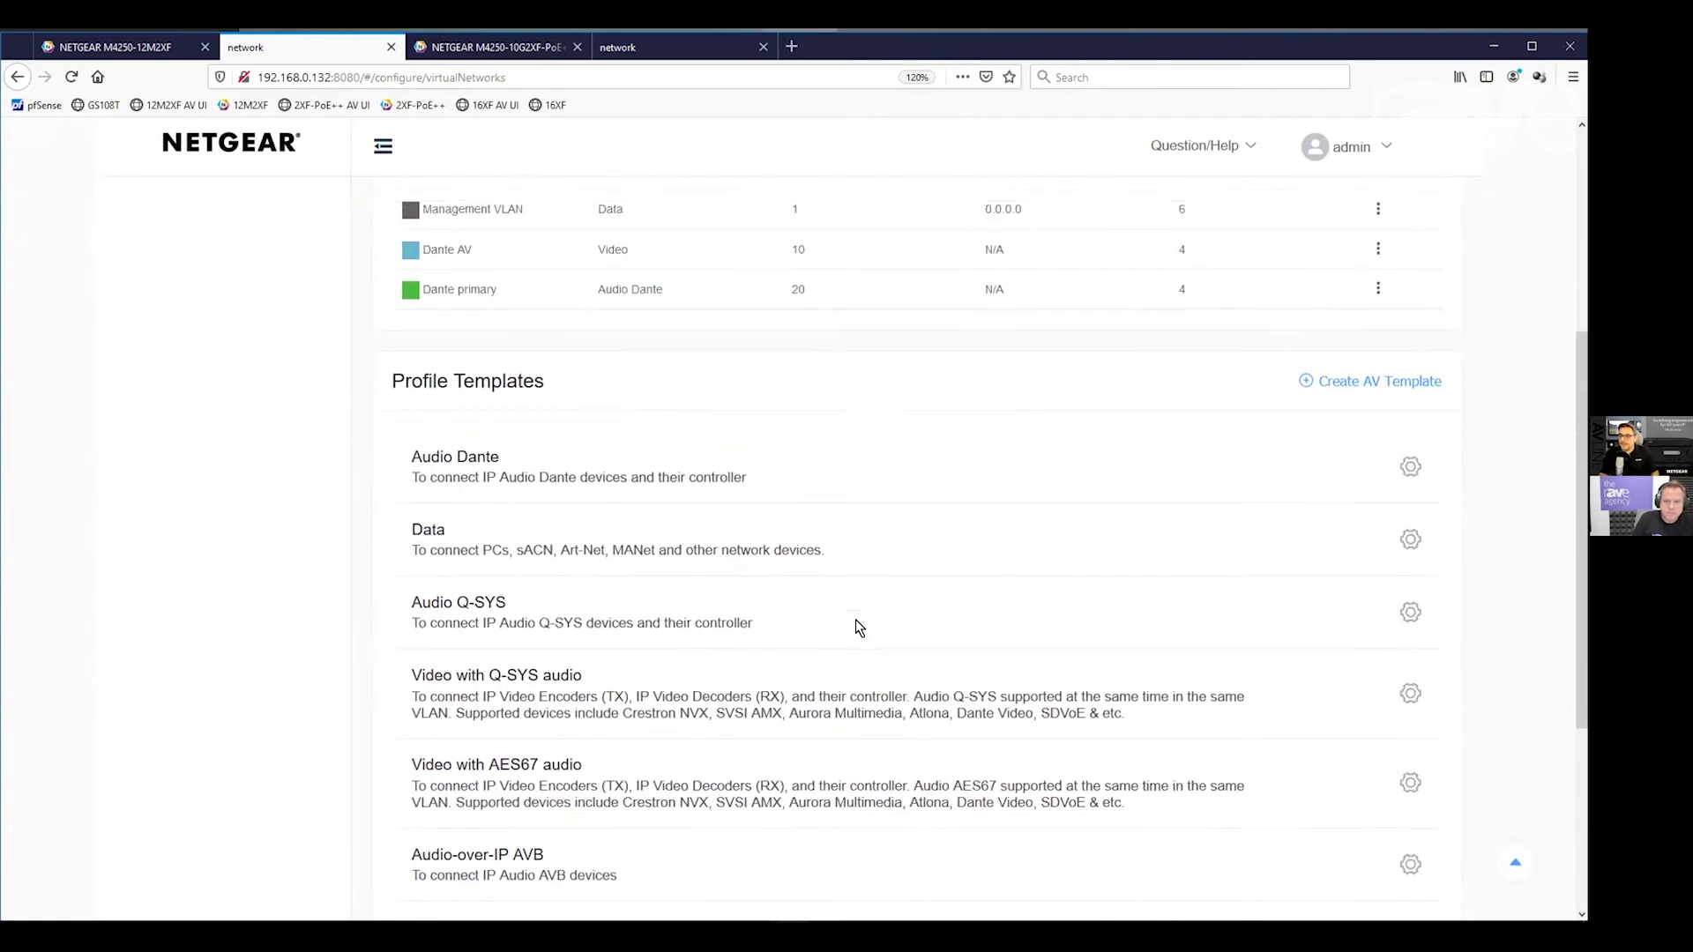
scroll(856, 627, "up", 3)
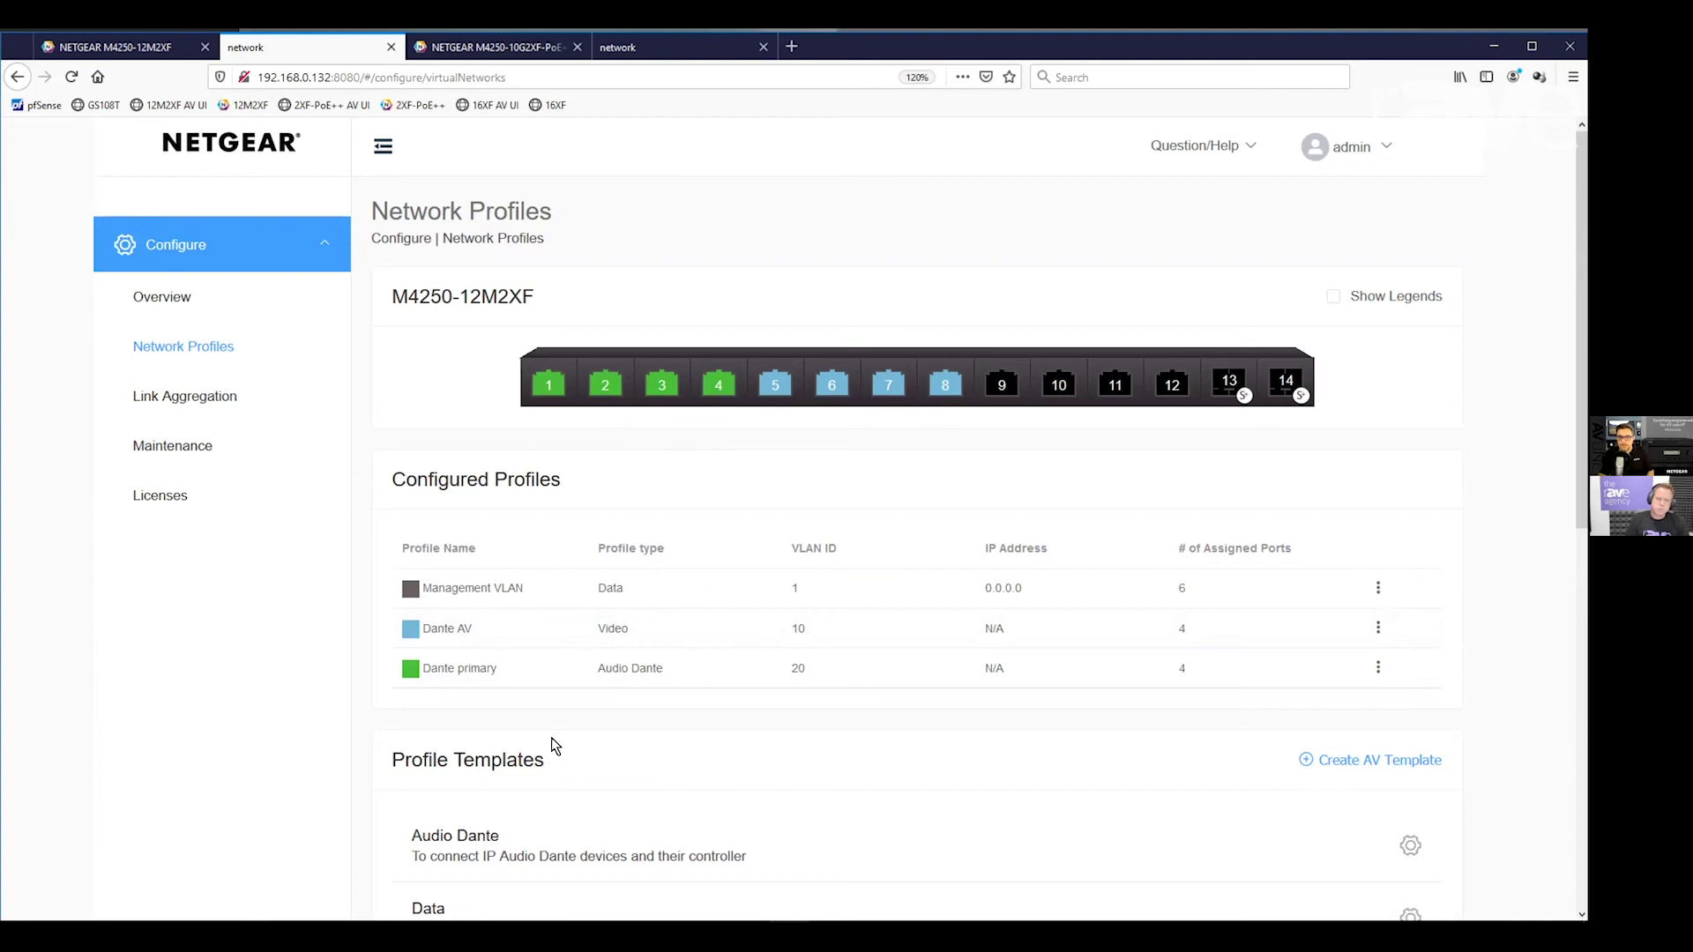
- Edit Dante primary's IP settings to static with address 10.10.0.100
left_click(1378, 671)
left_click(1345, 714)
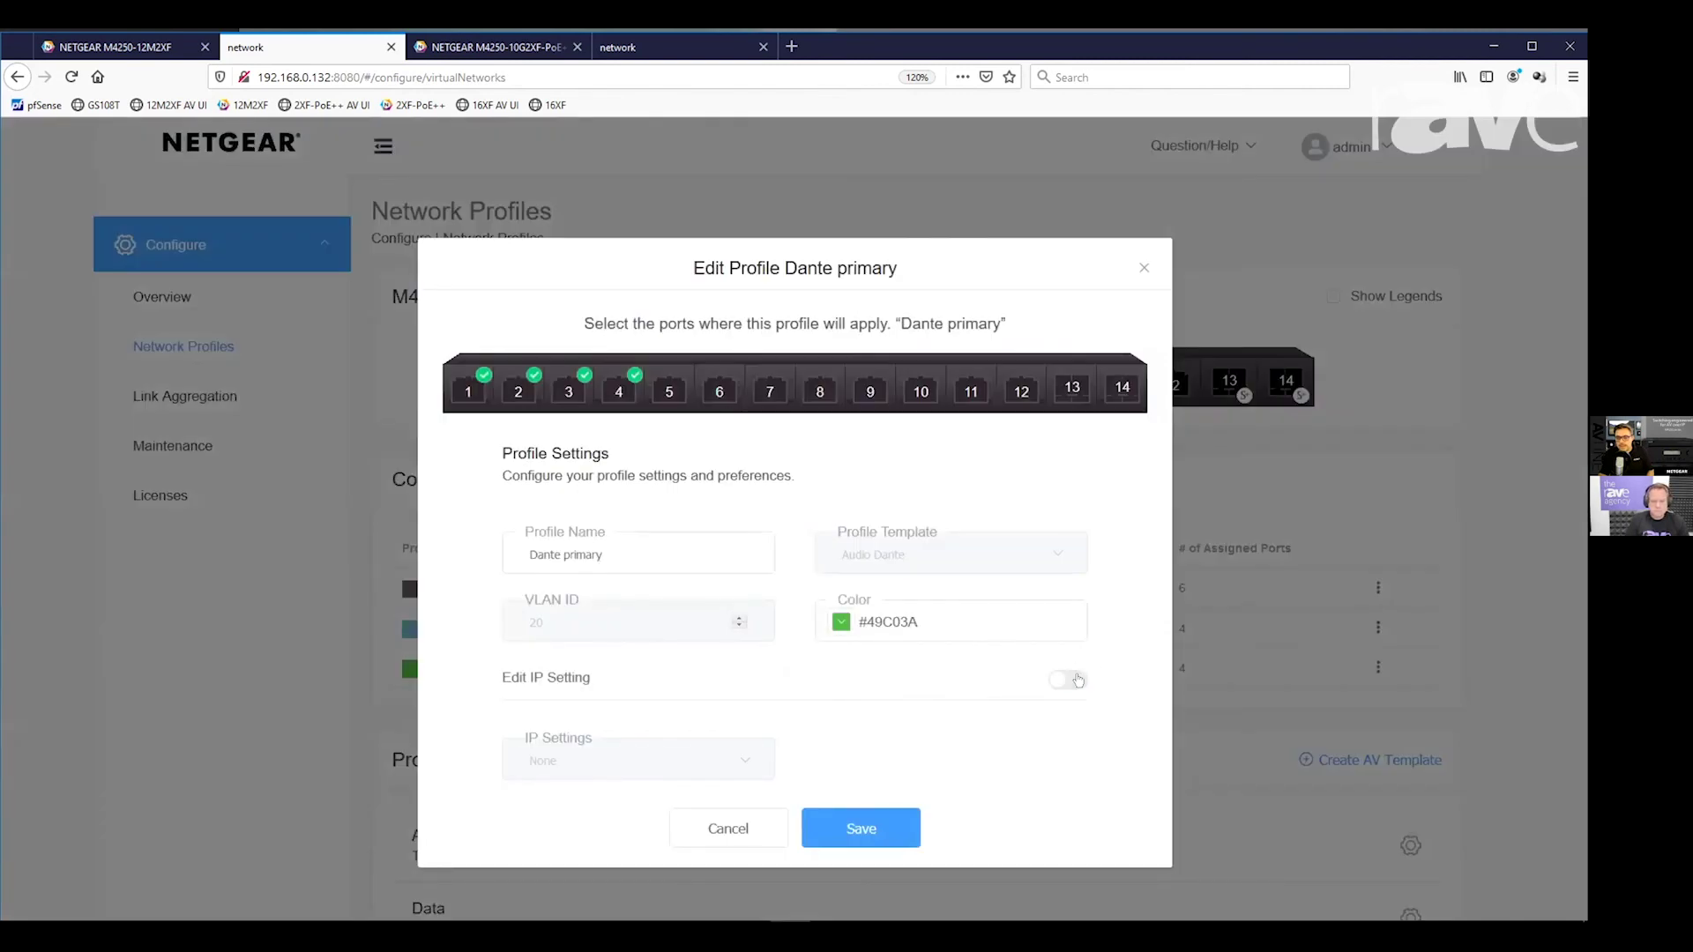
left_click(1078, 680)
left_click(635, 774)
left_click(586, 848)
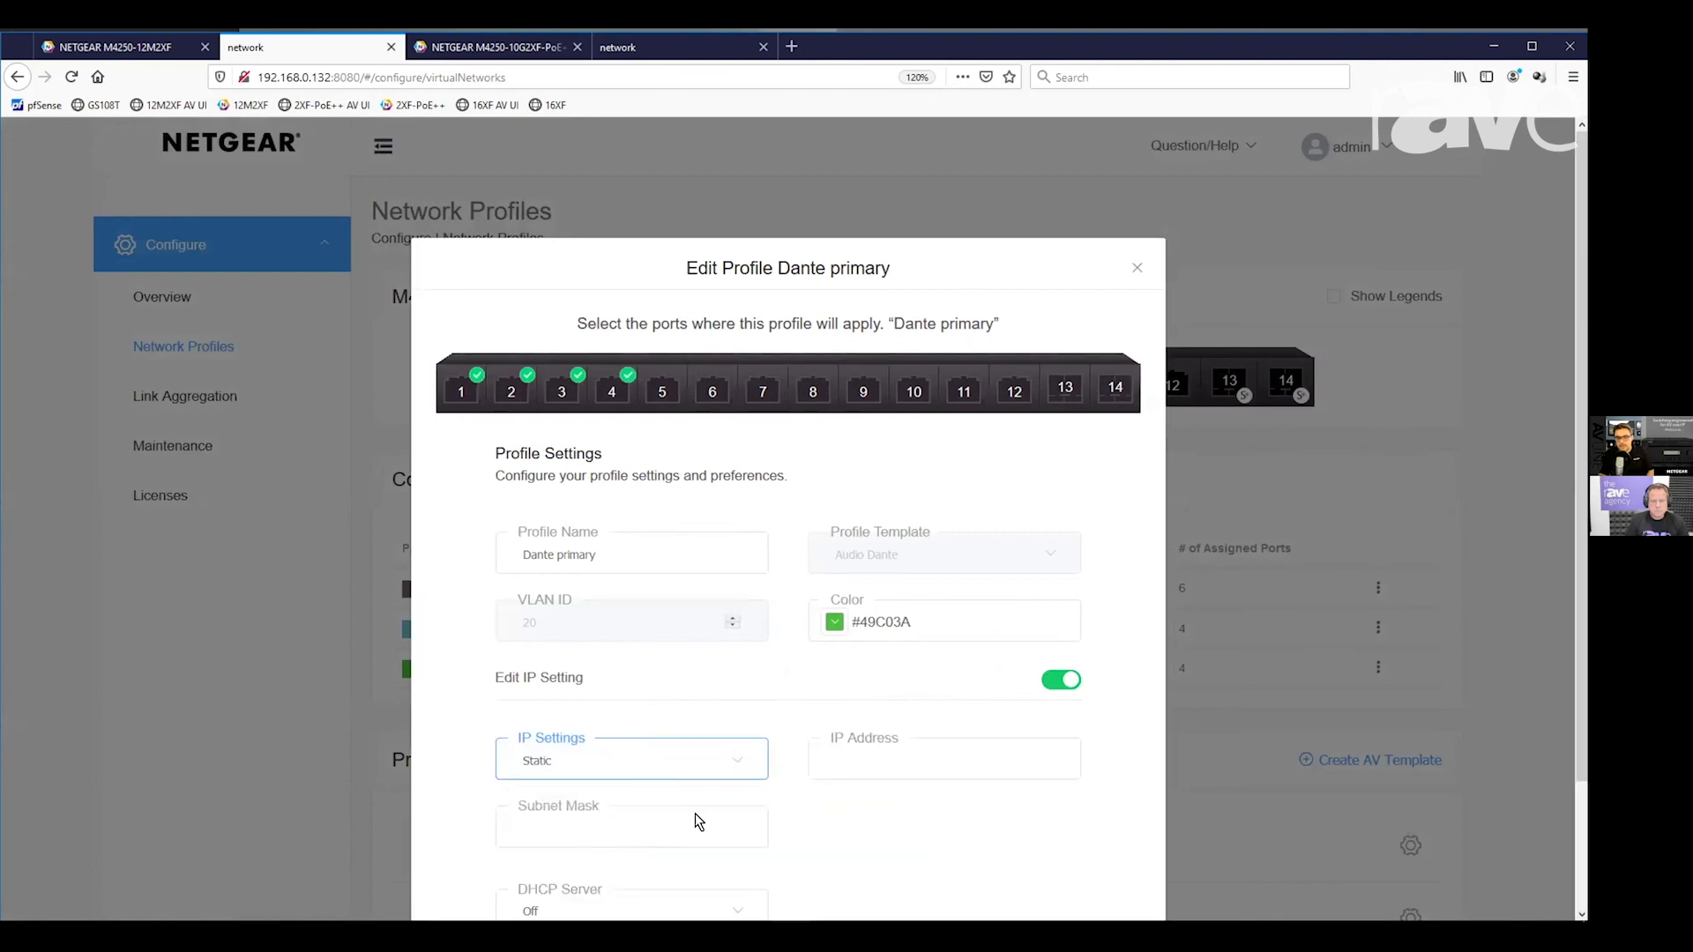
left_click(890, 747)
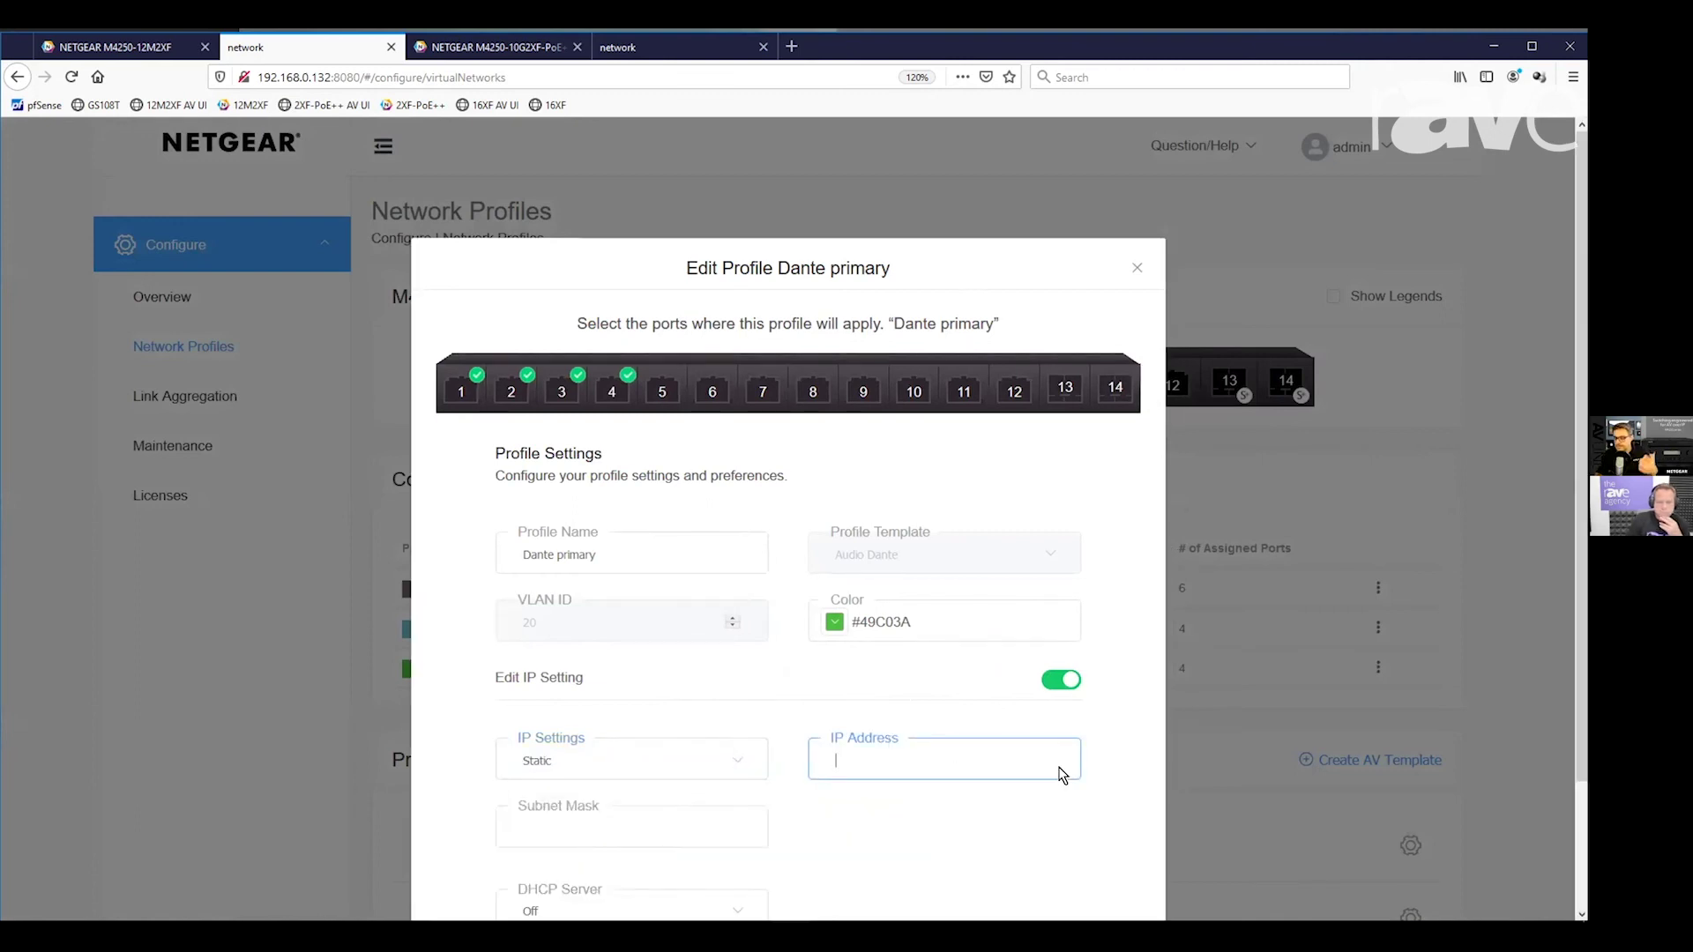
type("10.")
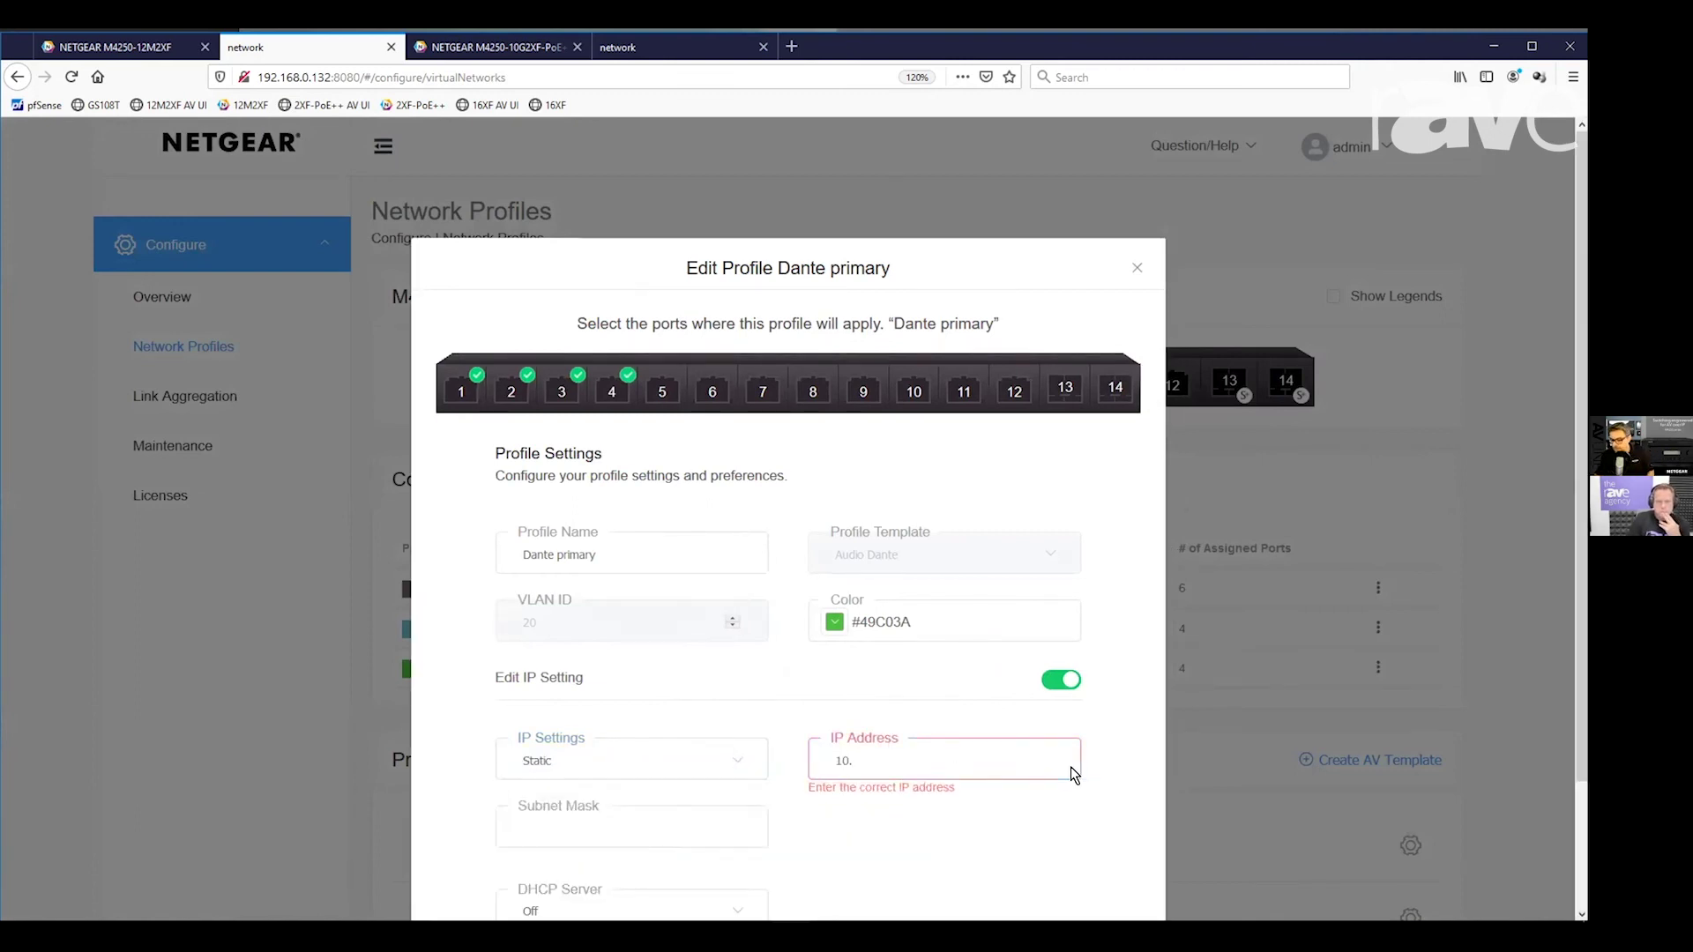
type("10.0.100")
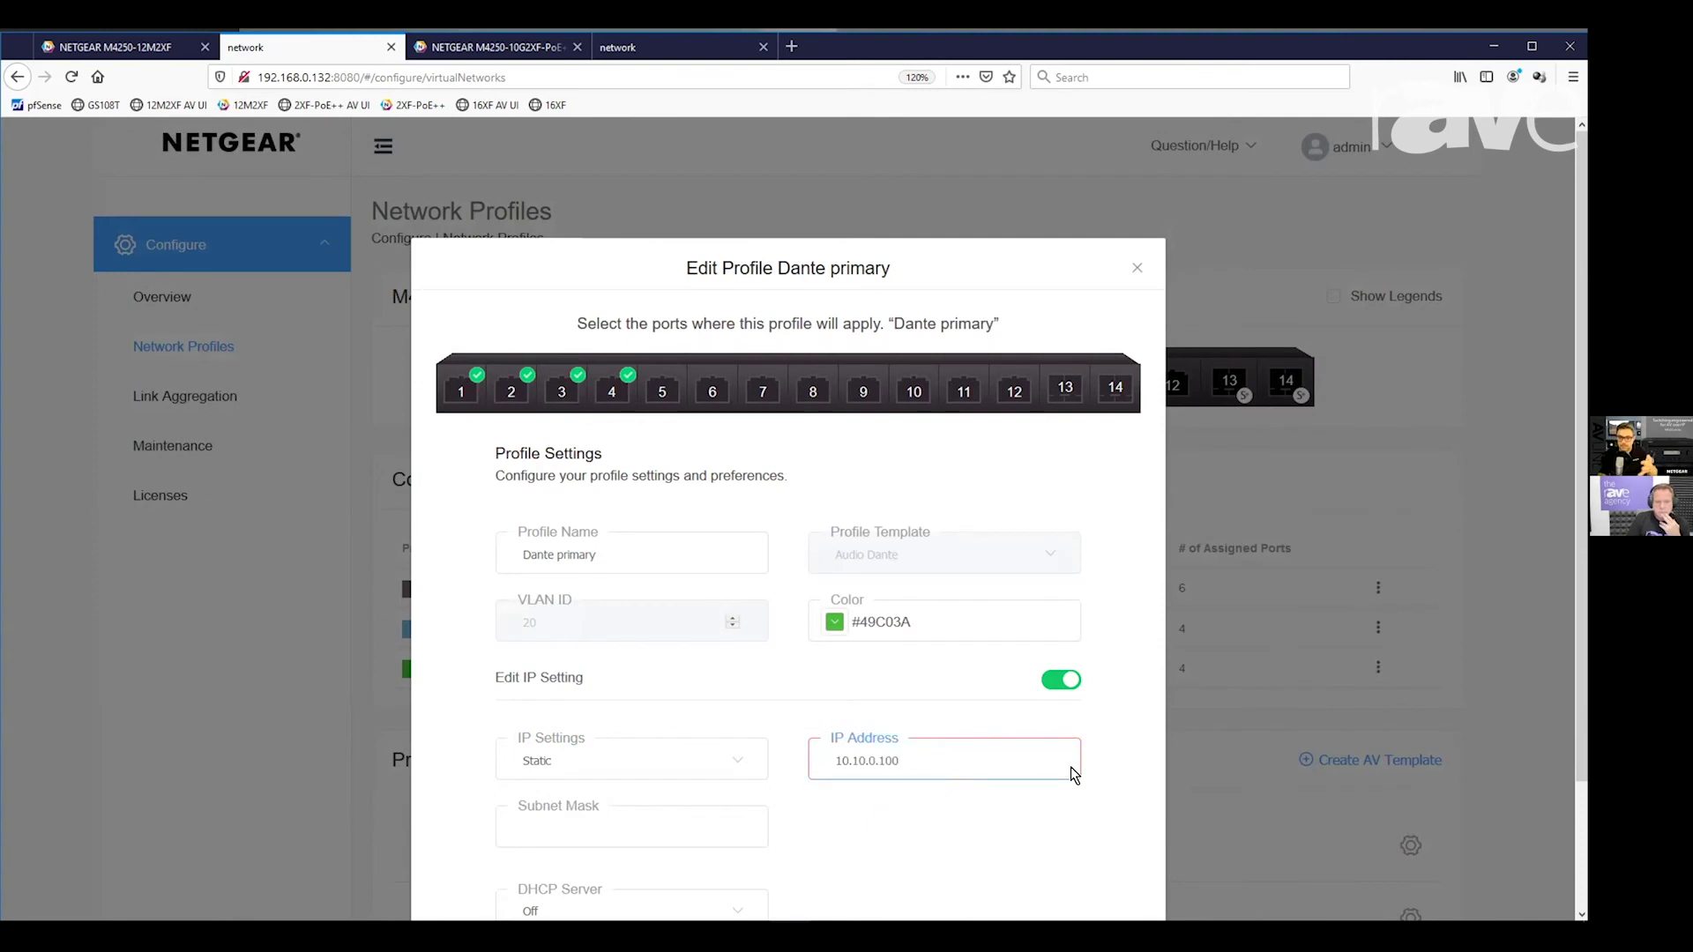
- Set subnet mask 255.0.0.0 and turn on the DHCP server
scroll(692, 527, "down", 1)
scroll(691, 530, "down", 1)
left_click(605, 672)
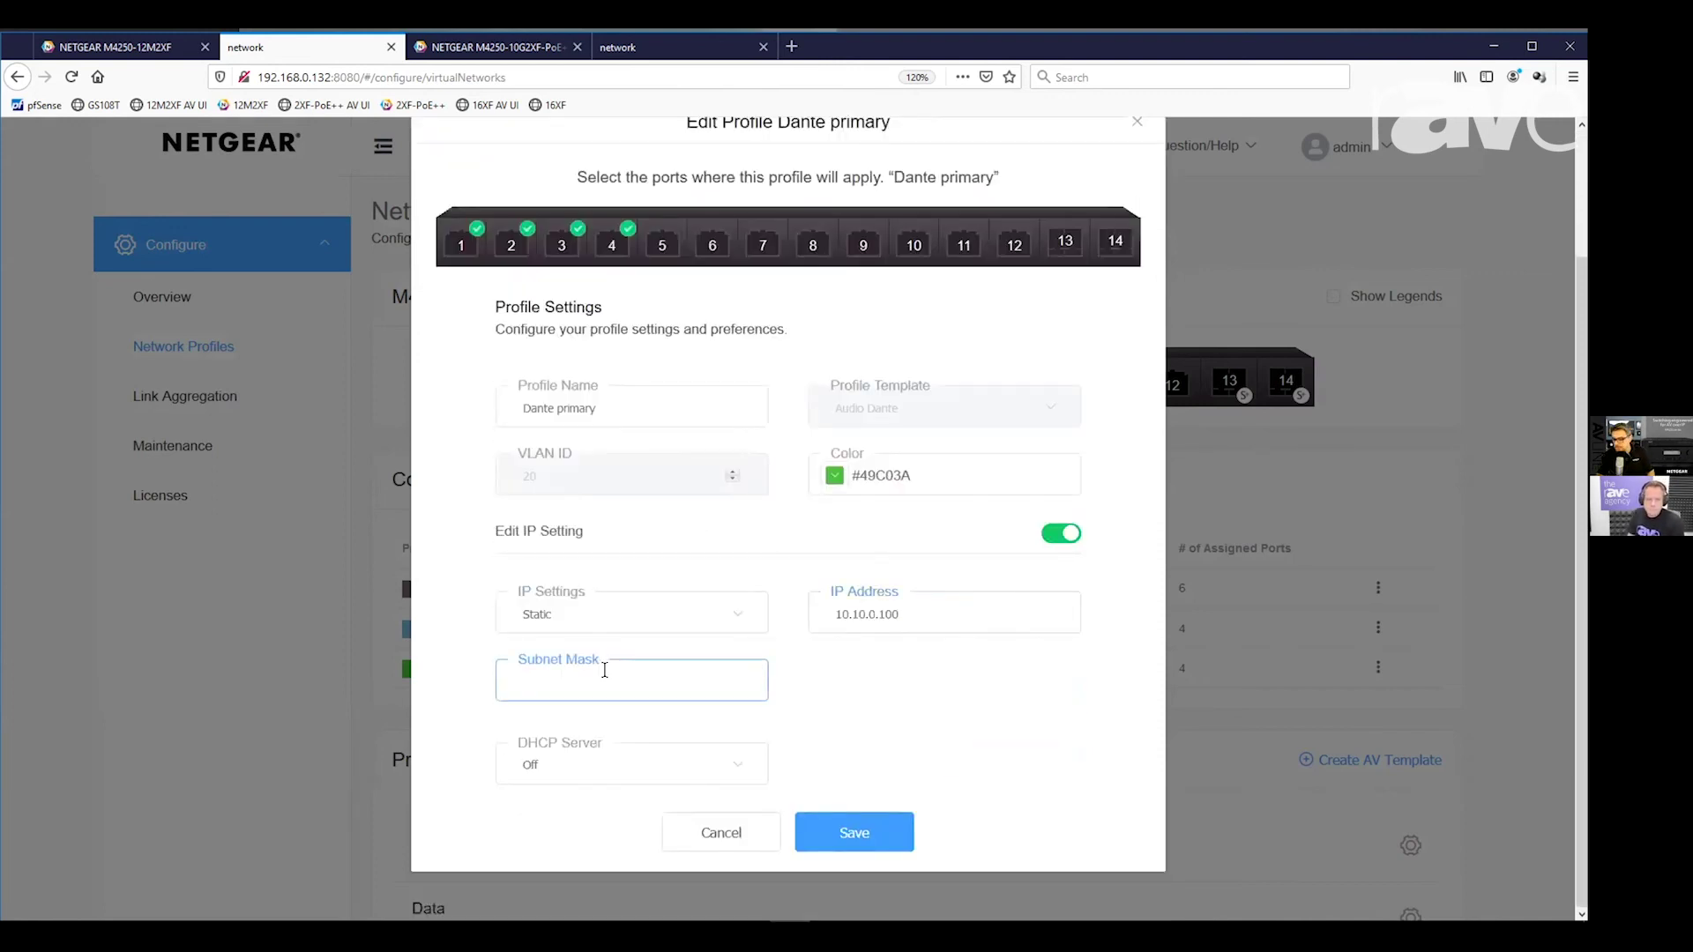
type("255.0.0.")
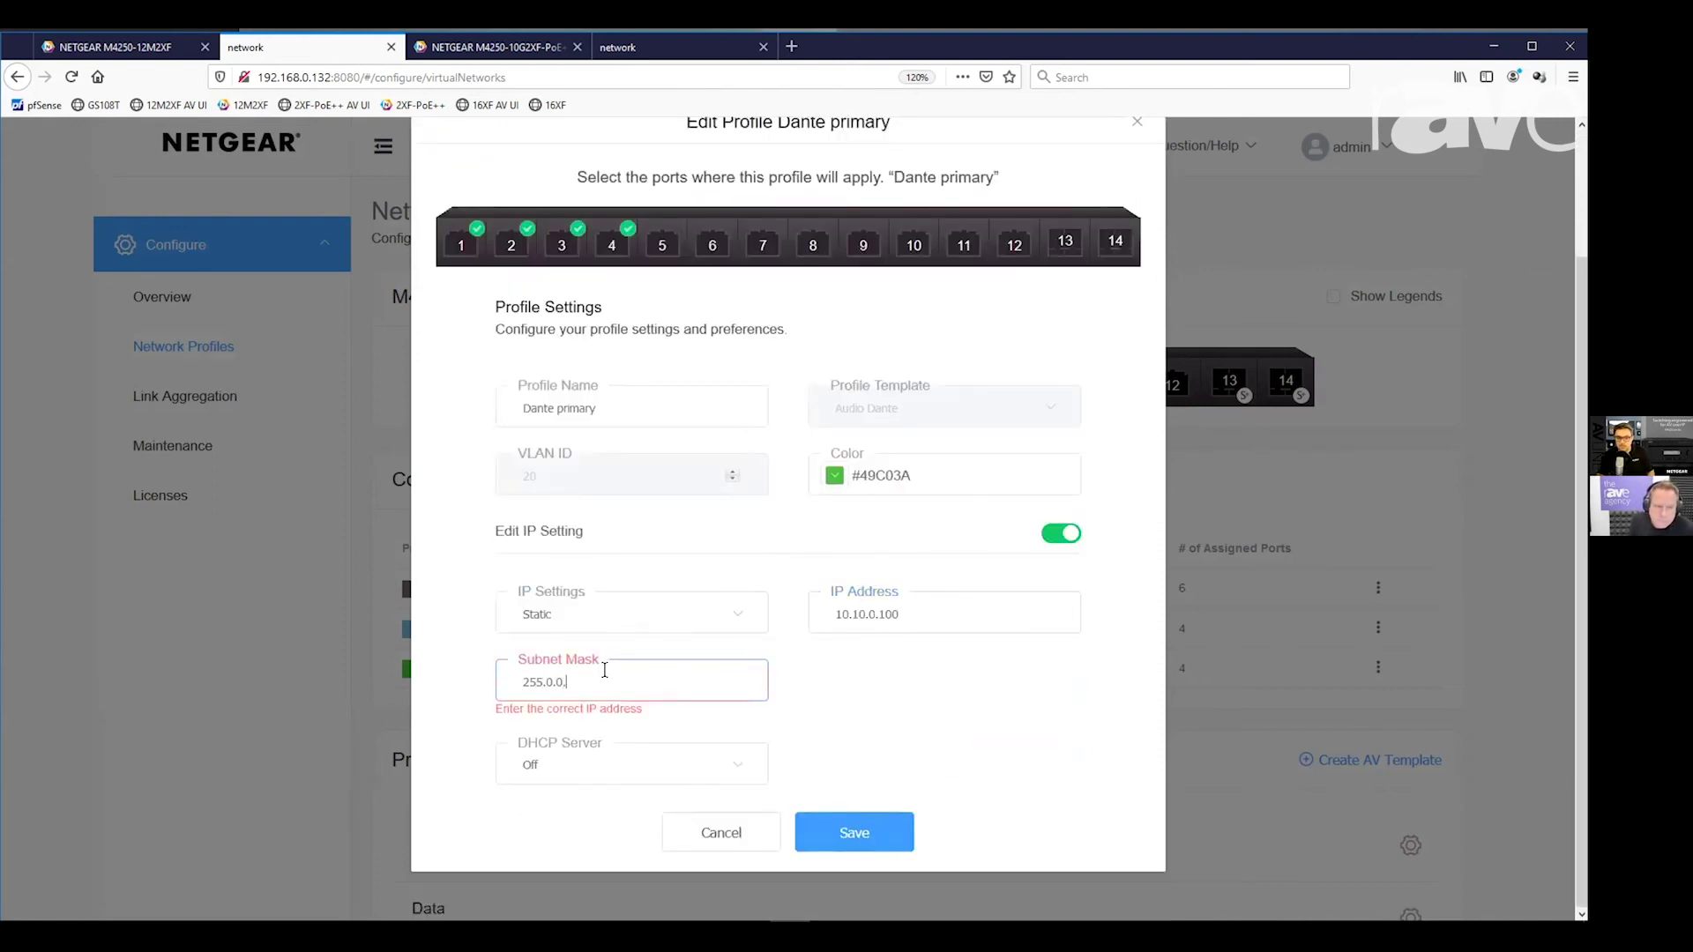
type("0")
left_click(639, 755)
left_click(595, 849)
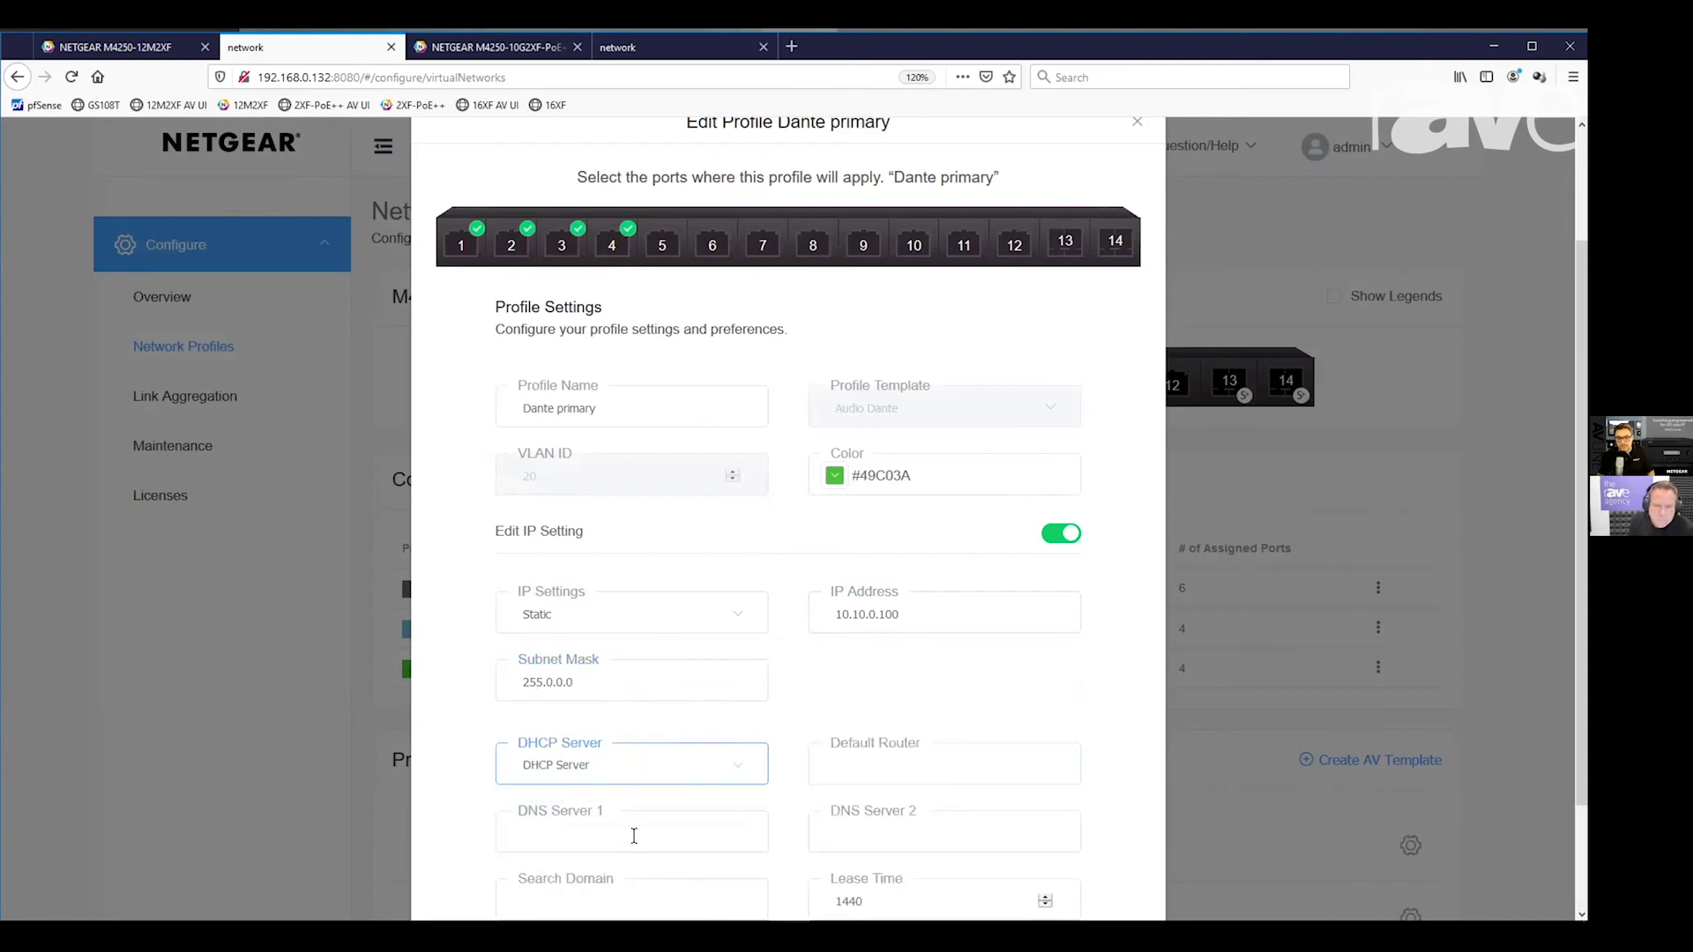
- Use 10.10.0.100 as default router and save despite the DNS warning
double_click(823, 599)
key("ctrl+c")
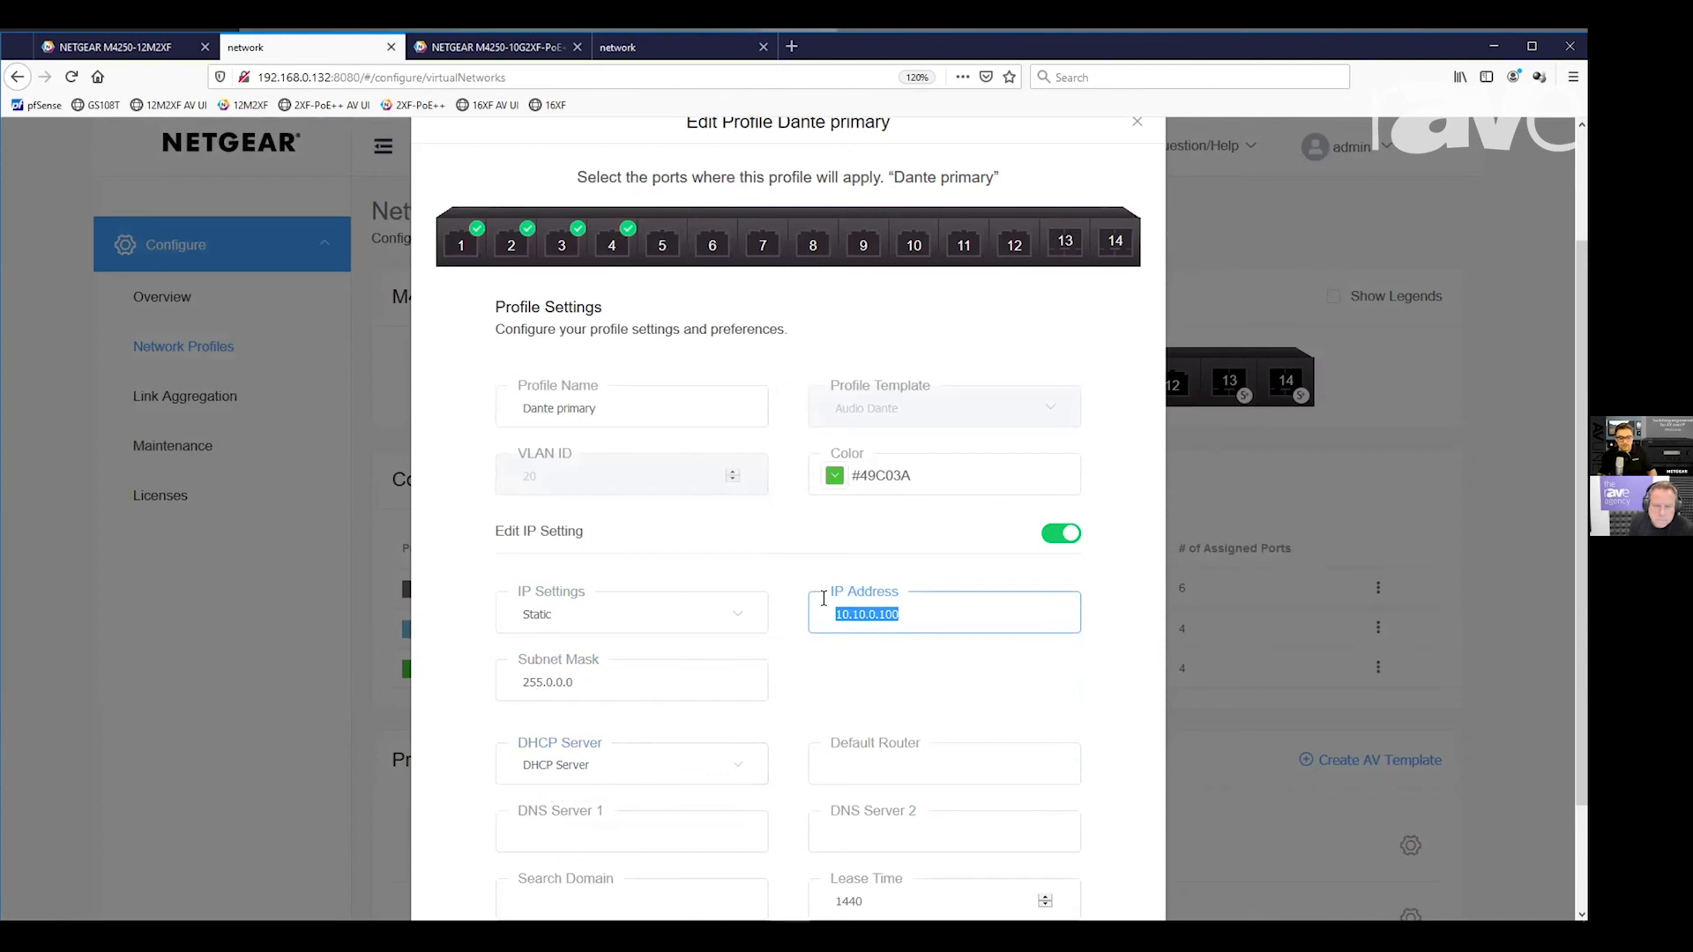
left_click(961, 762)
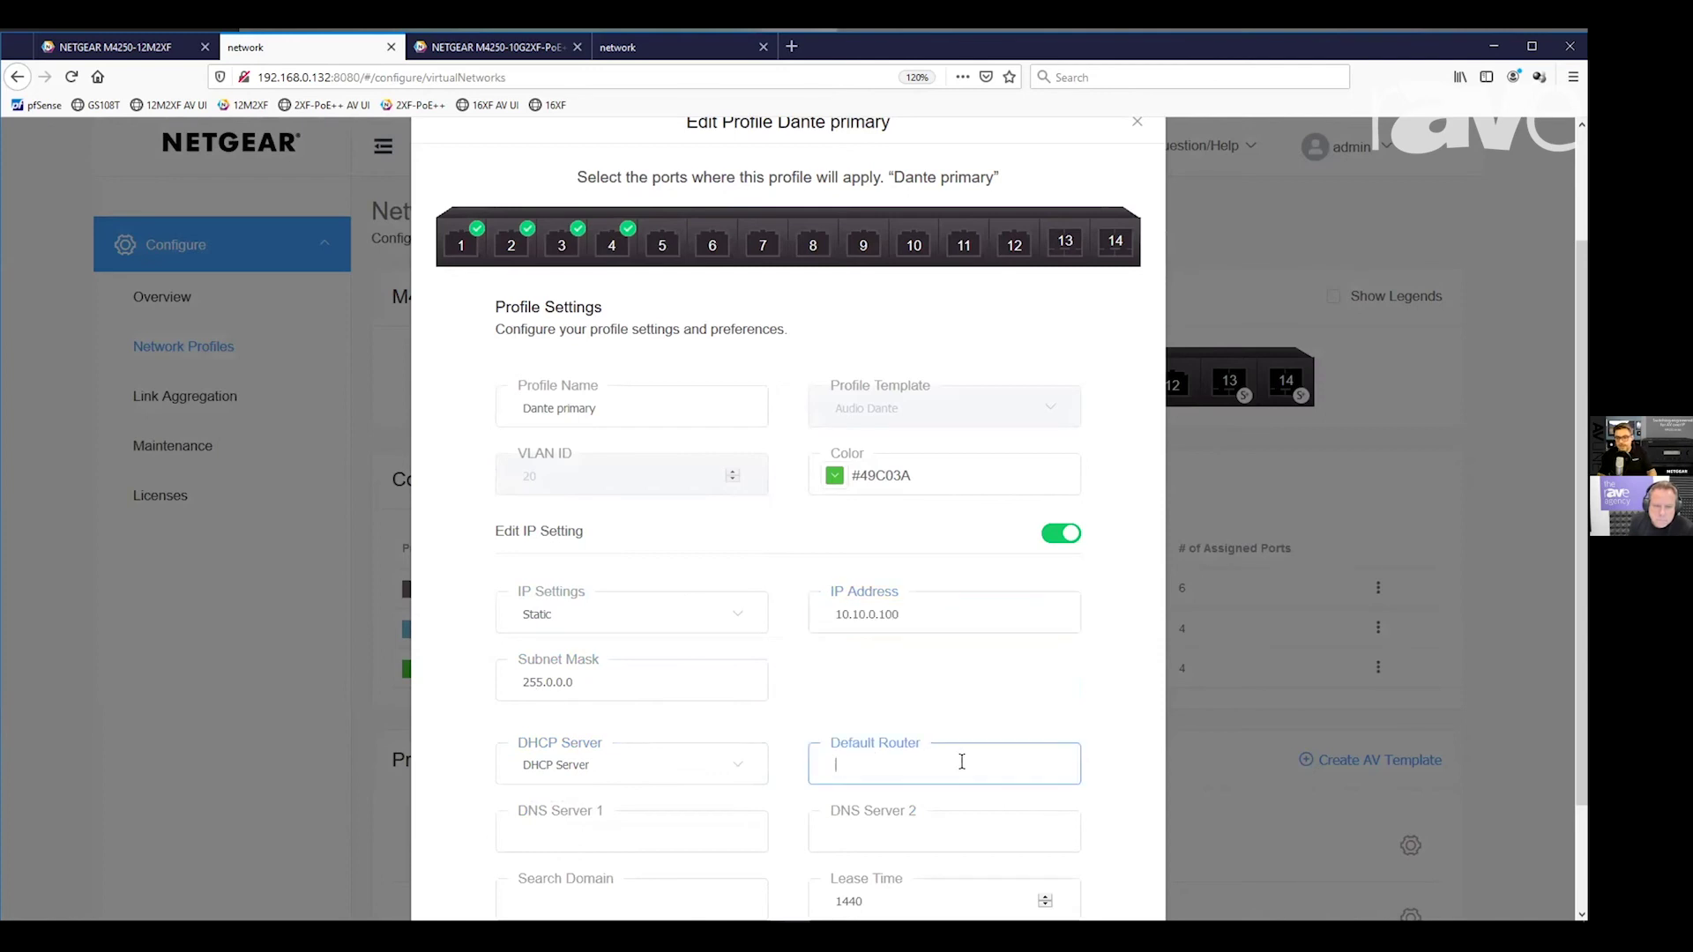
key("ctrl+v")
scroll(961, 762, "down", 2)
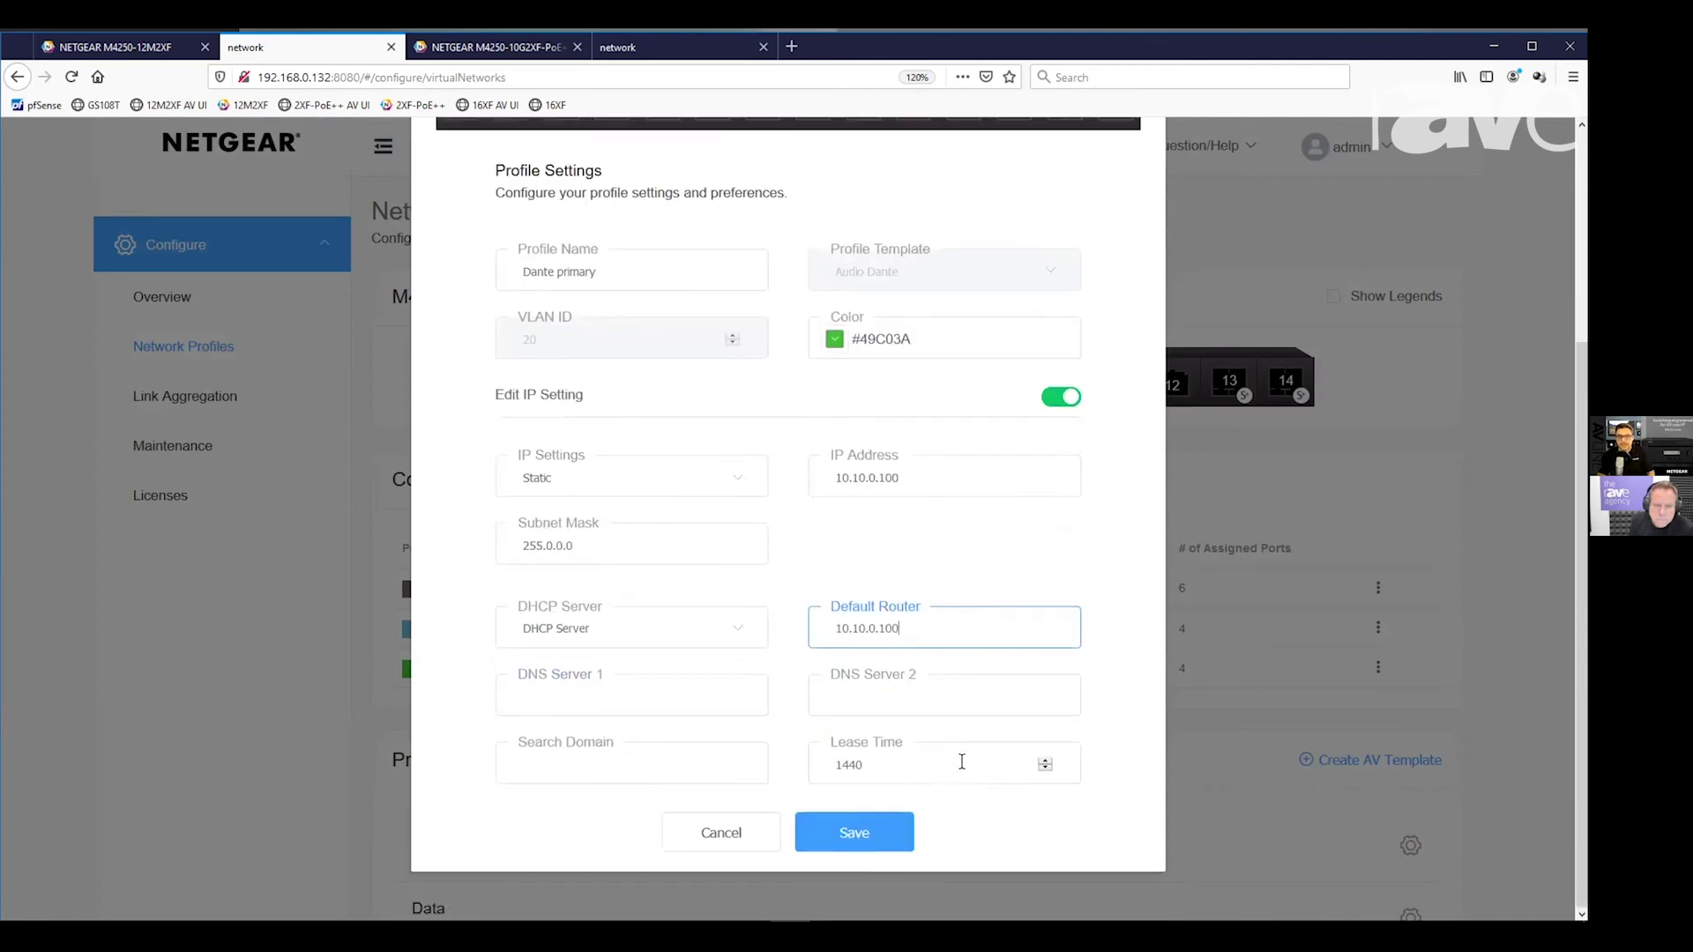
left_click(834, 831)
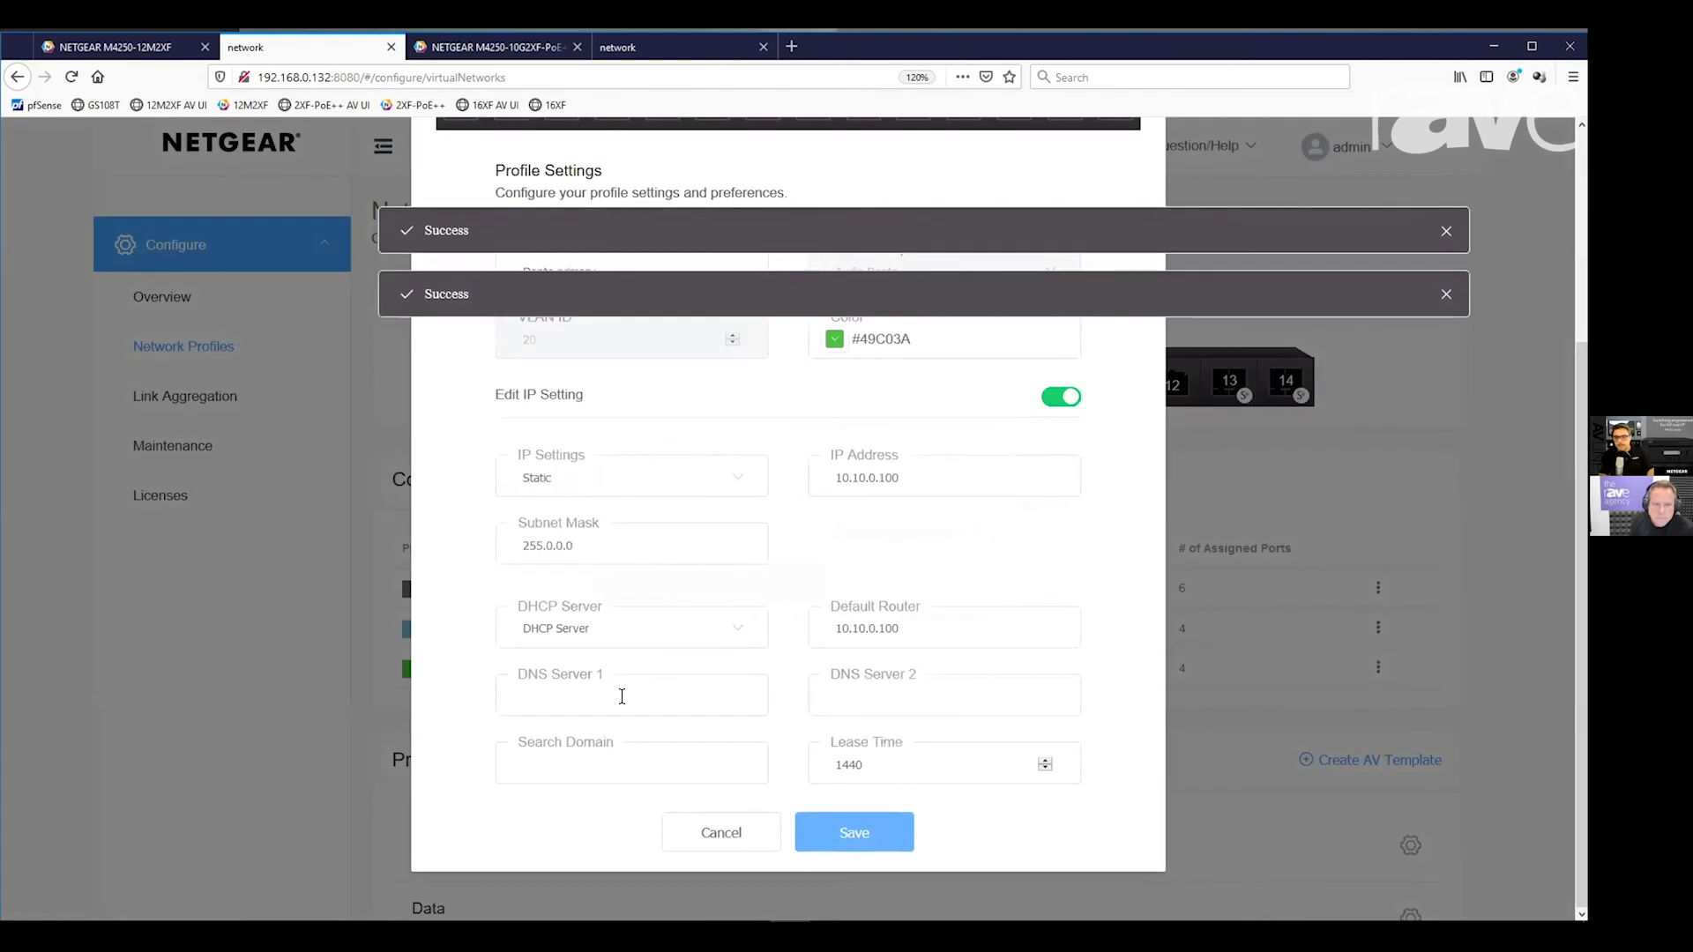
left_click(619, 697)
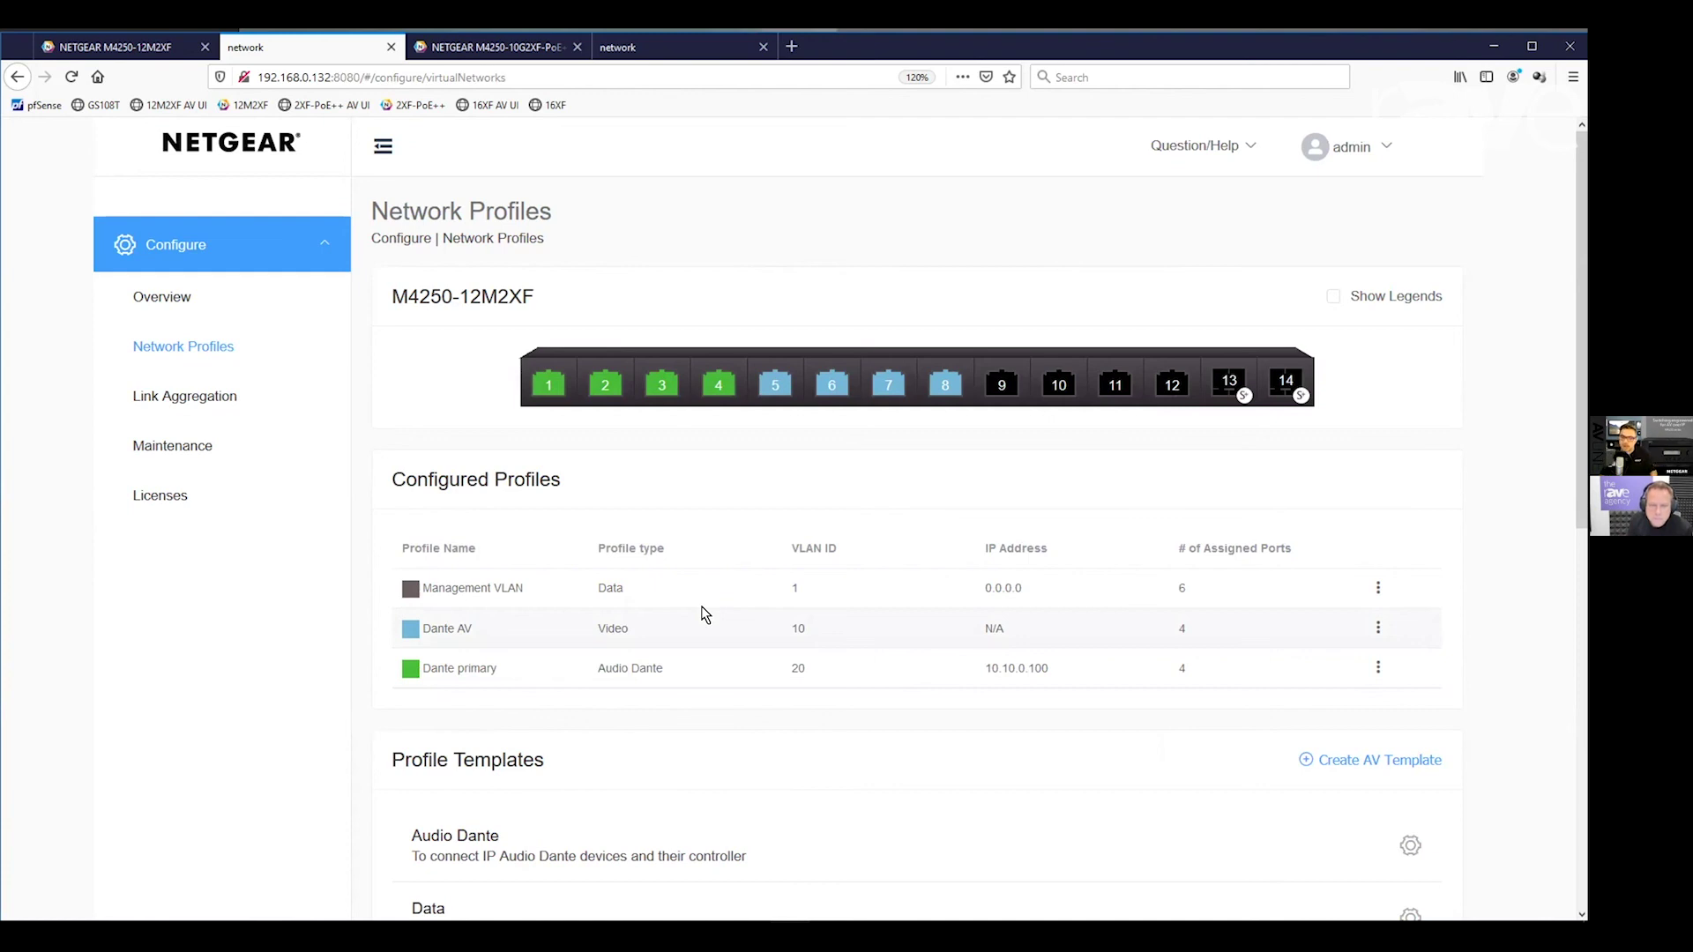
scroll(705, 614, "down", 5)
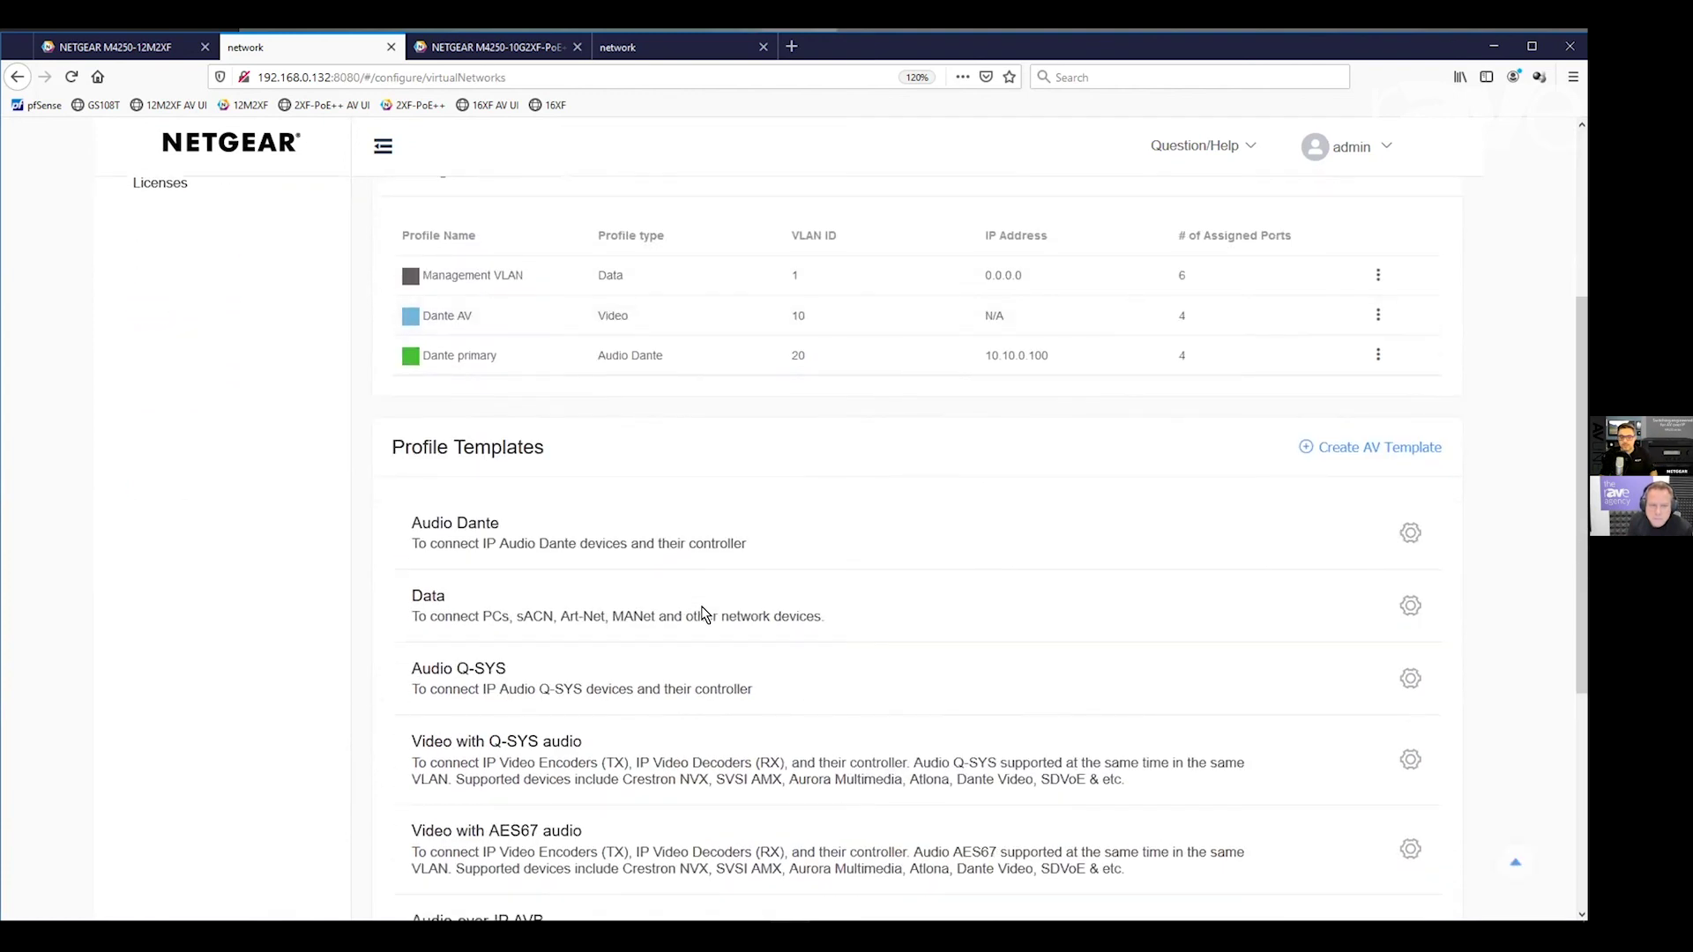
scroll(705, 615, "down", 3)
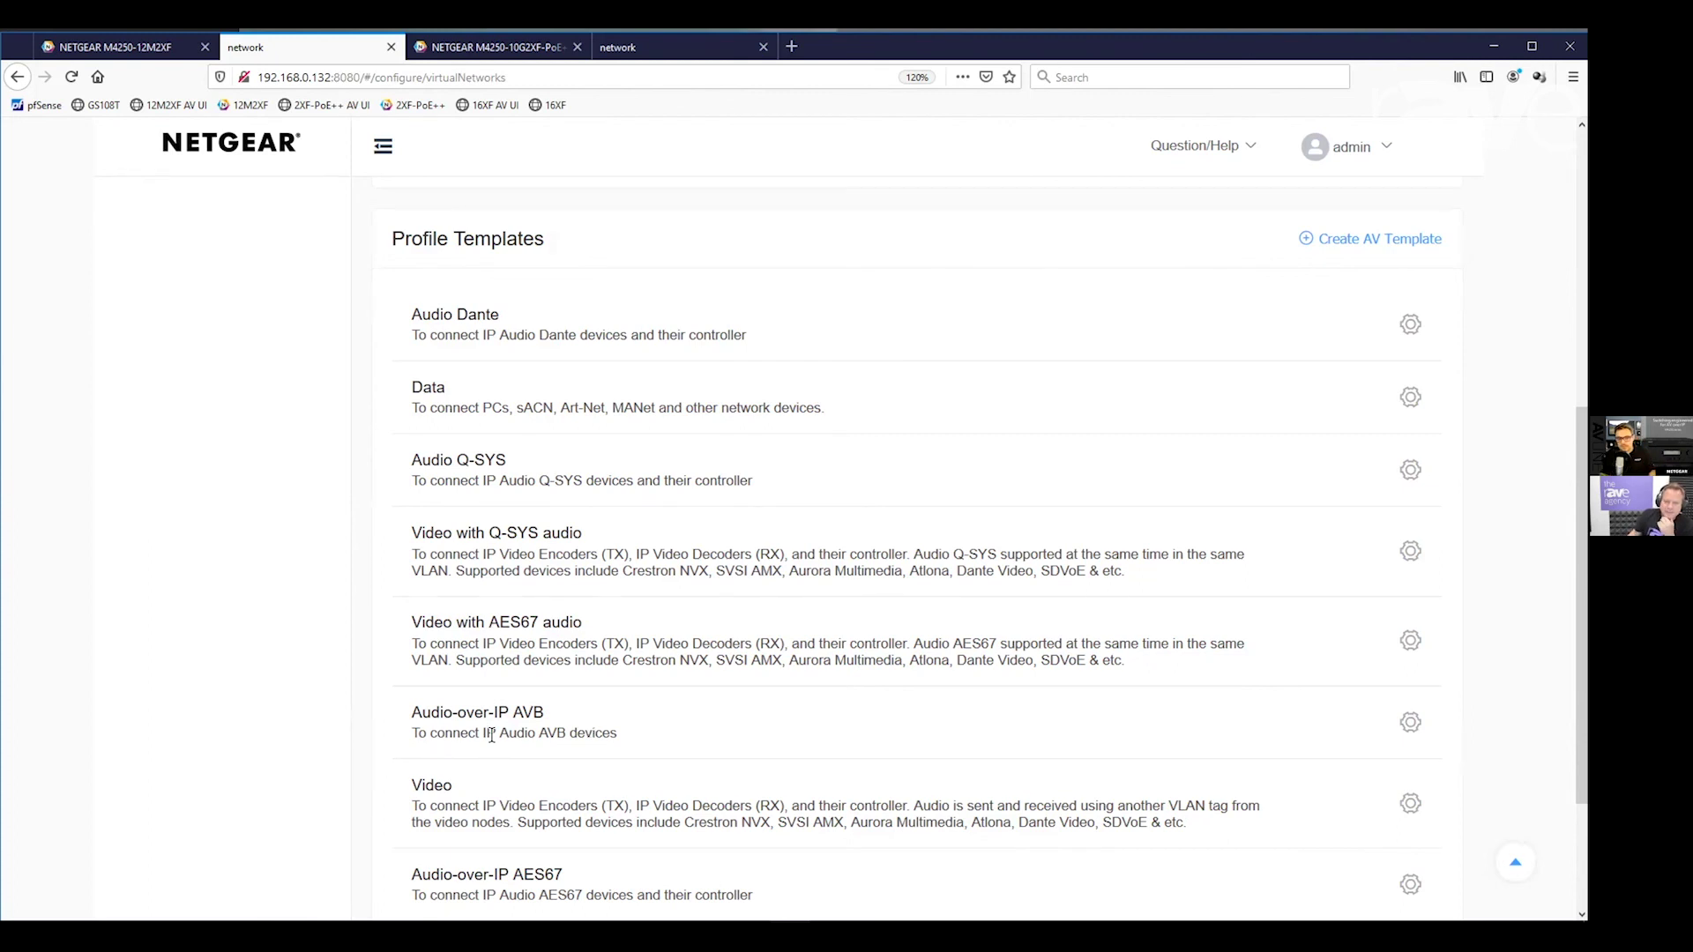
scroll(491, 736, "up", 6)
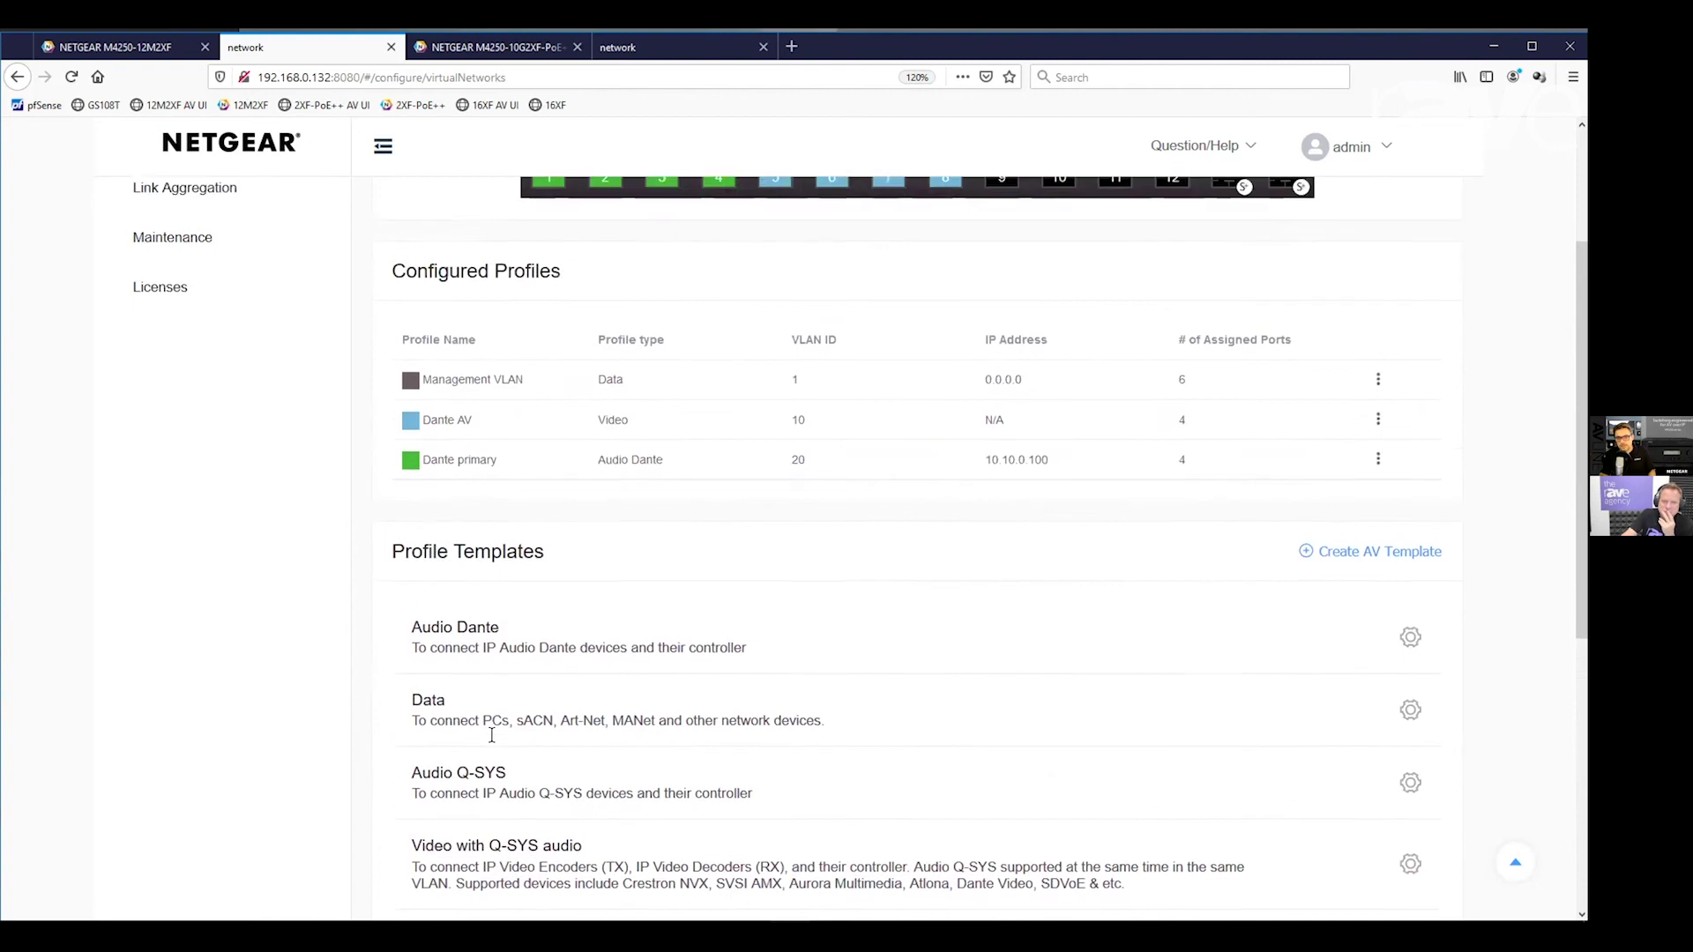